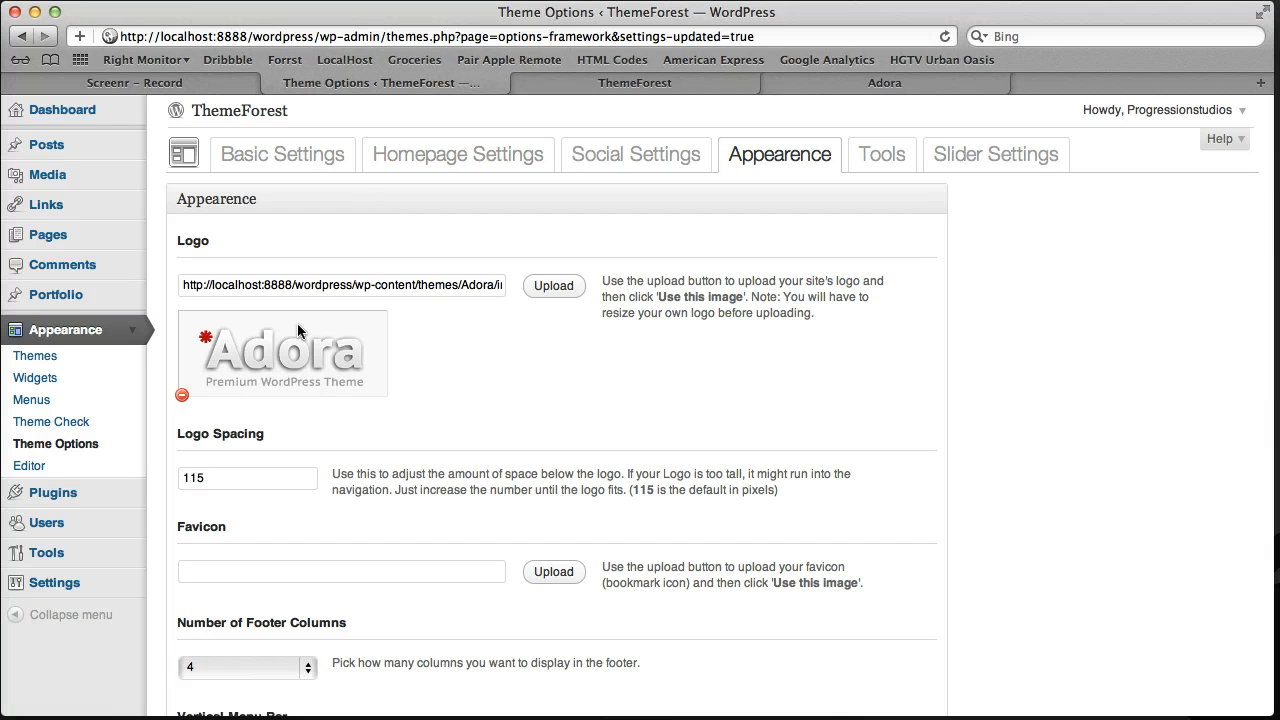
Check the current logo on the live site and its image address in the Logo setting.
click(649, 86)
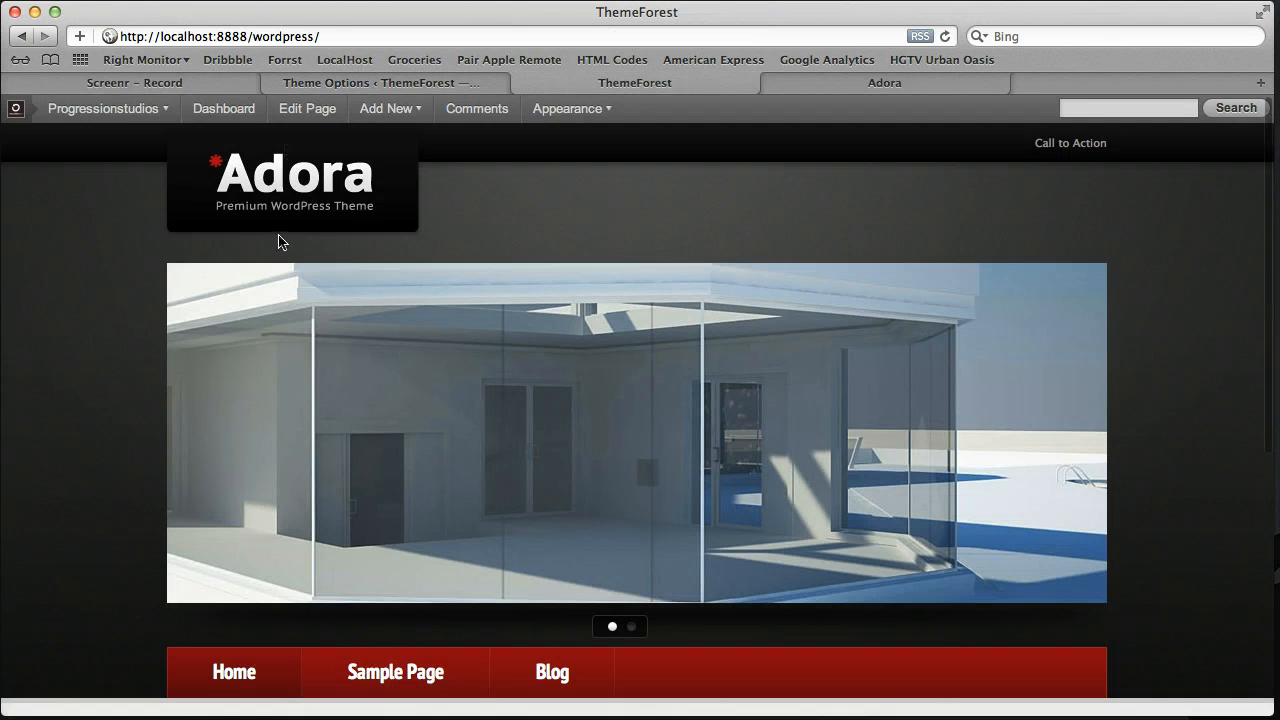
click(451, 84)
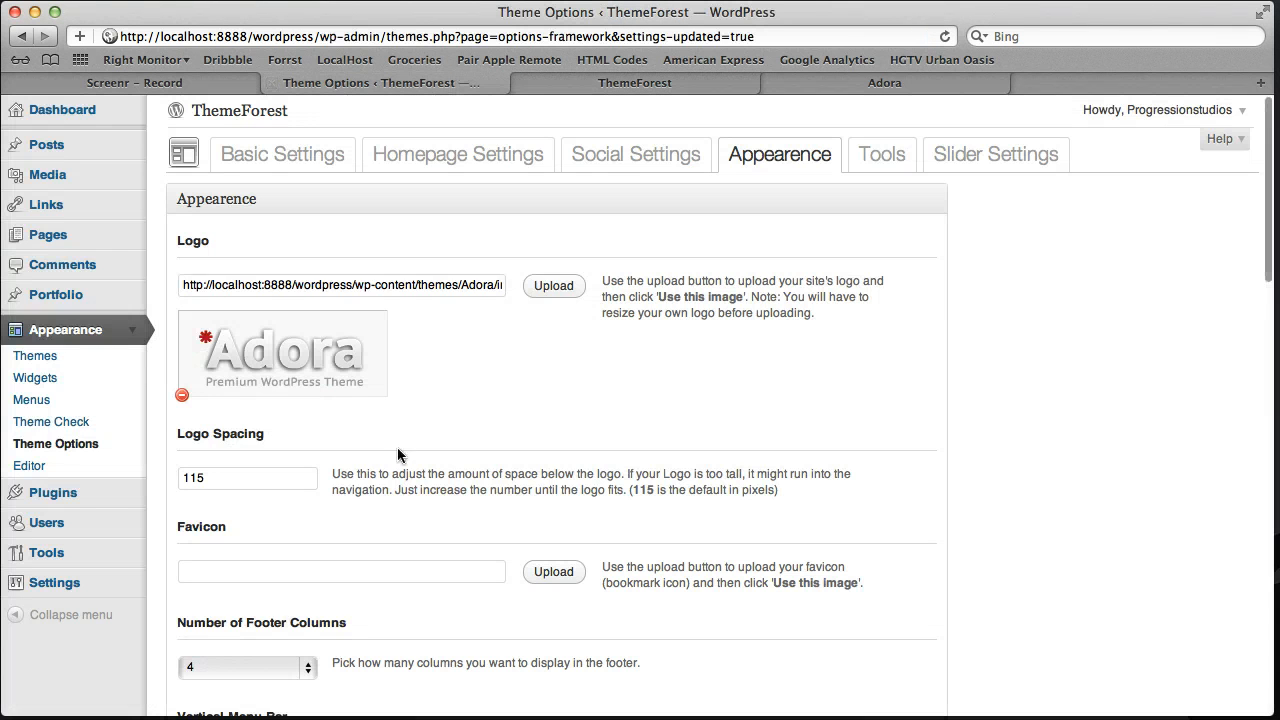
triple_click(412, 286)
click(412, 286)
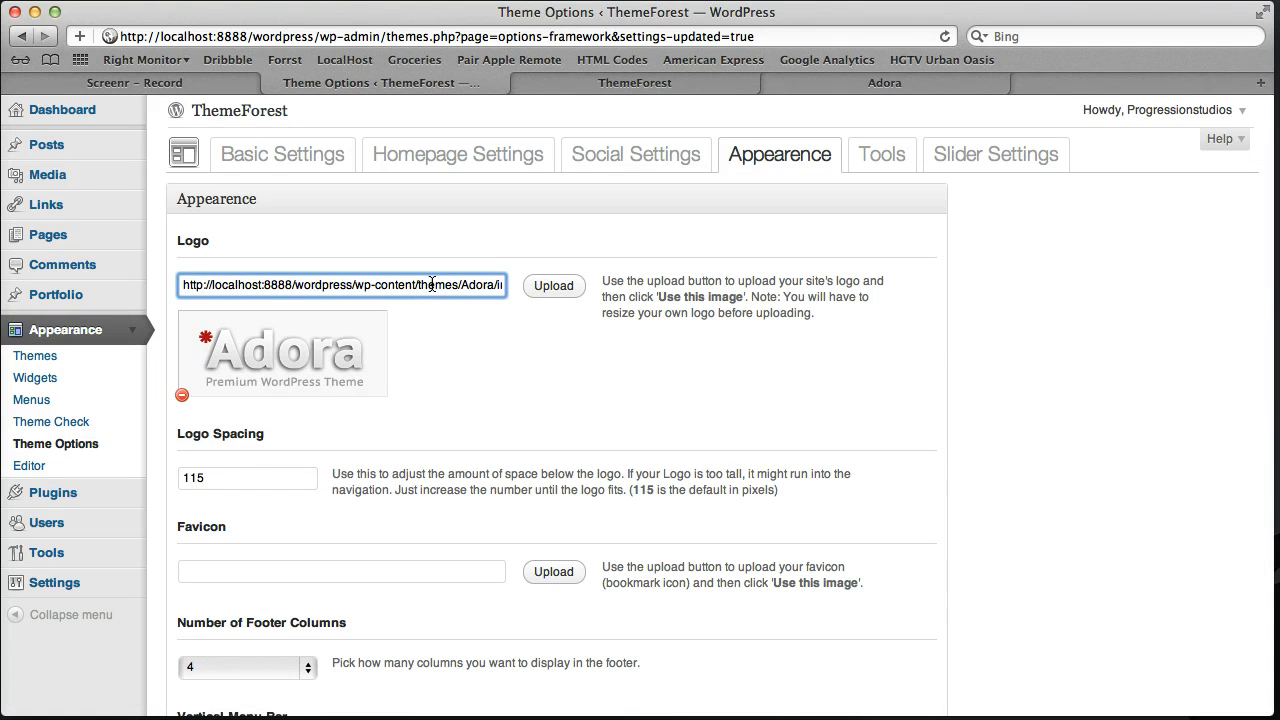
Upload logo2.png from the Desktop folder for the Logo setting.
click(553, 286)
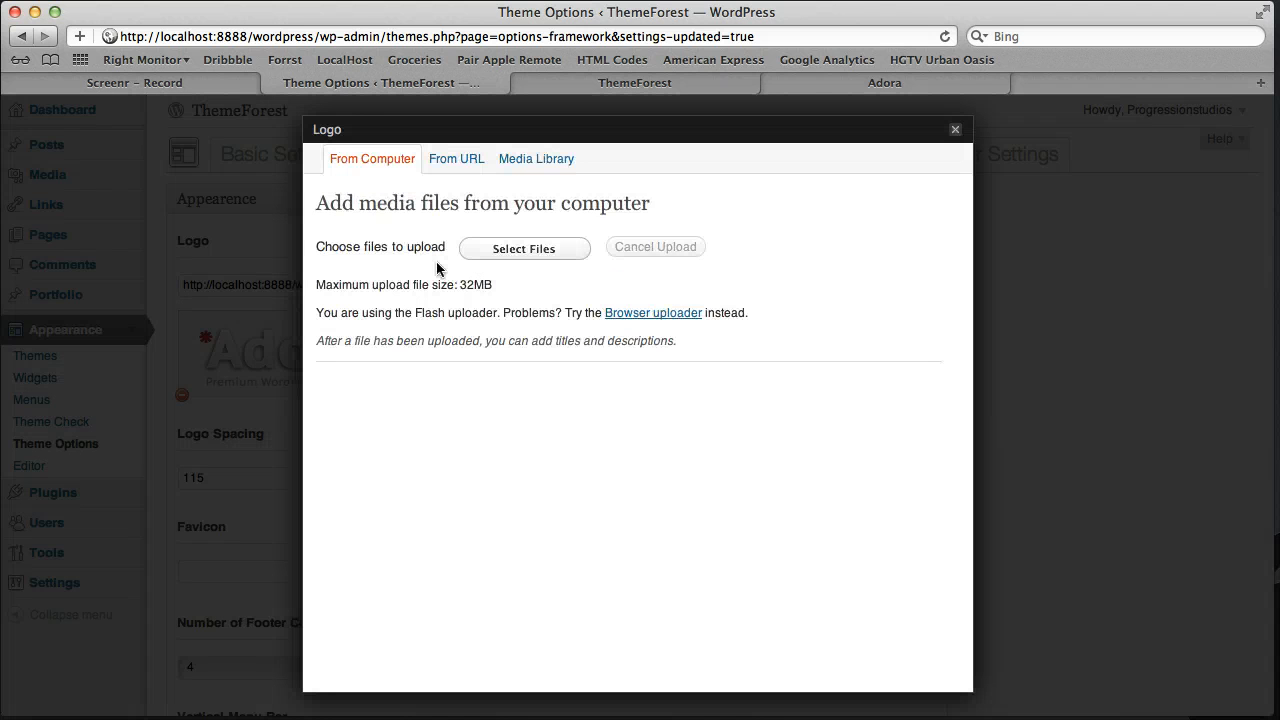
click(522, 249)
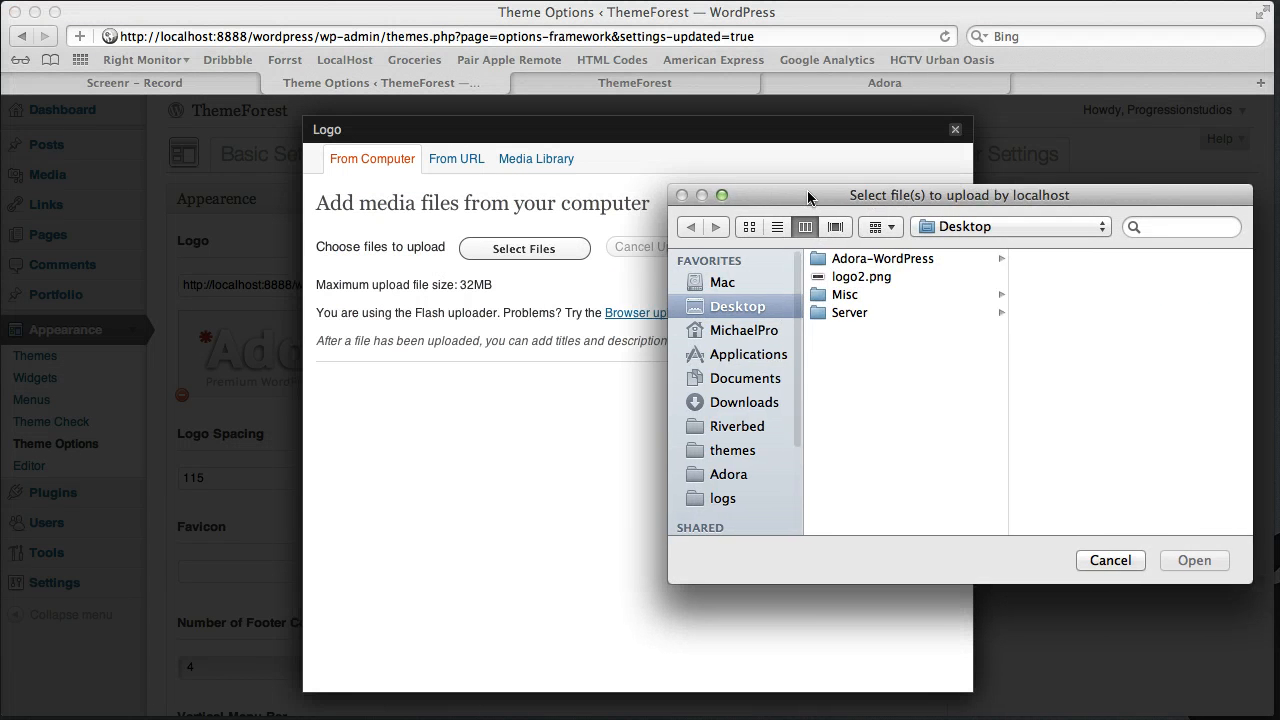
click(752, 288)
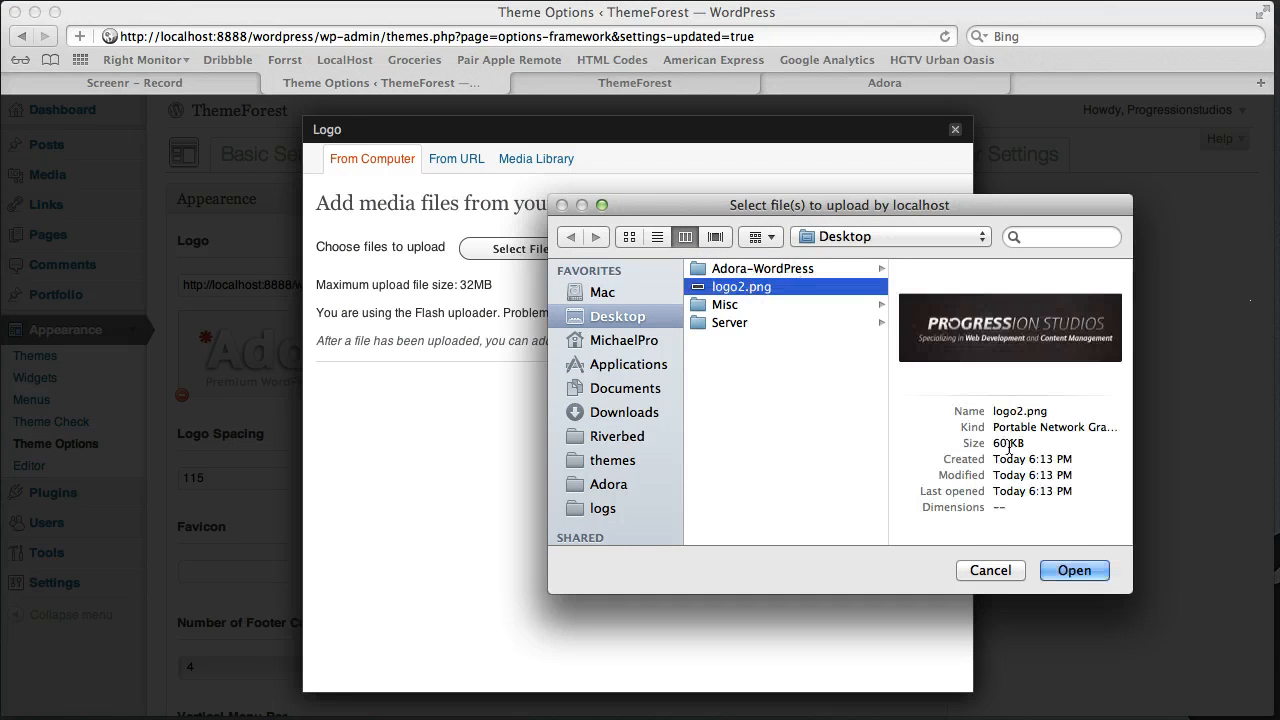
click(1078, 572)
Review the uploaded logo2 image's details and use it at Medium size as the site logo.
scroll(651, 357, down, 3)
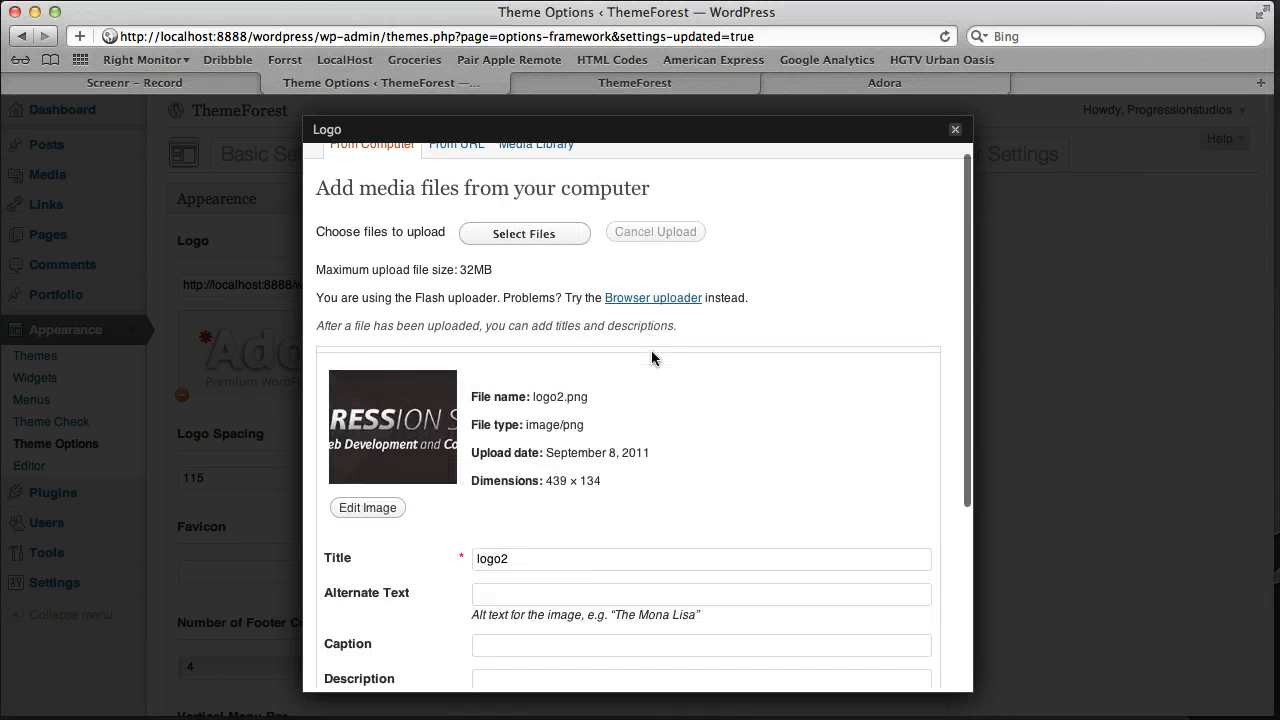
scroll(651, 357, down, 3)
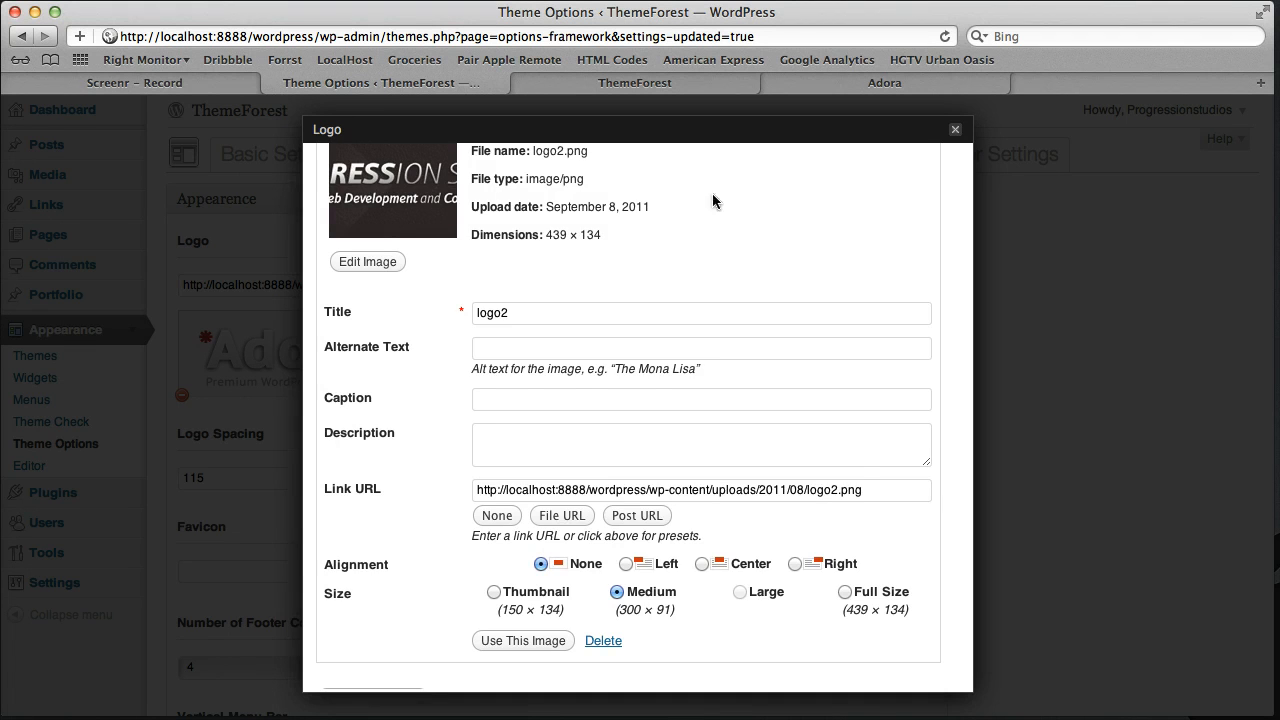
scroll(646, 372, up, 5)
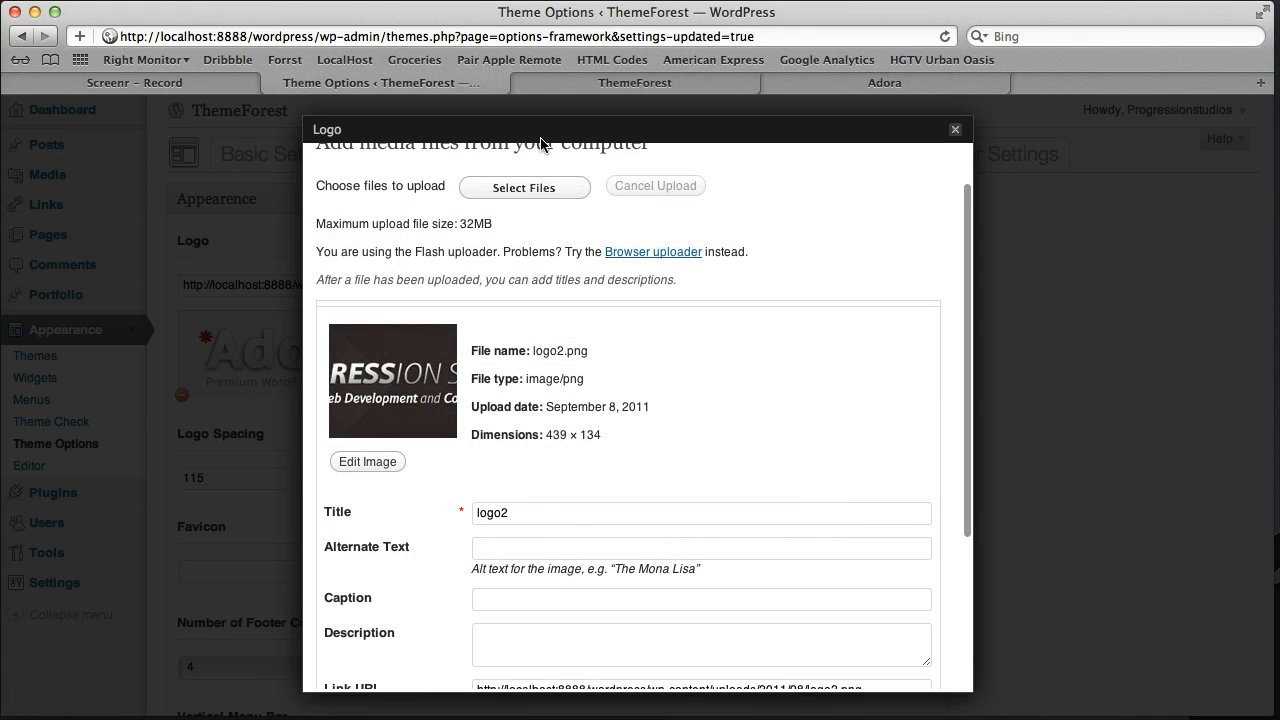
scroll(595, 322, down, 5)
click(530, 608)
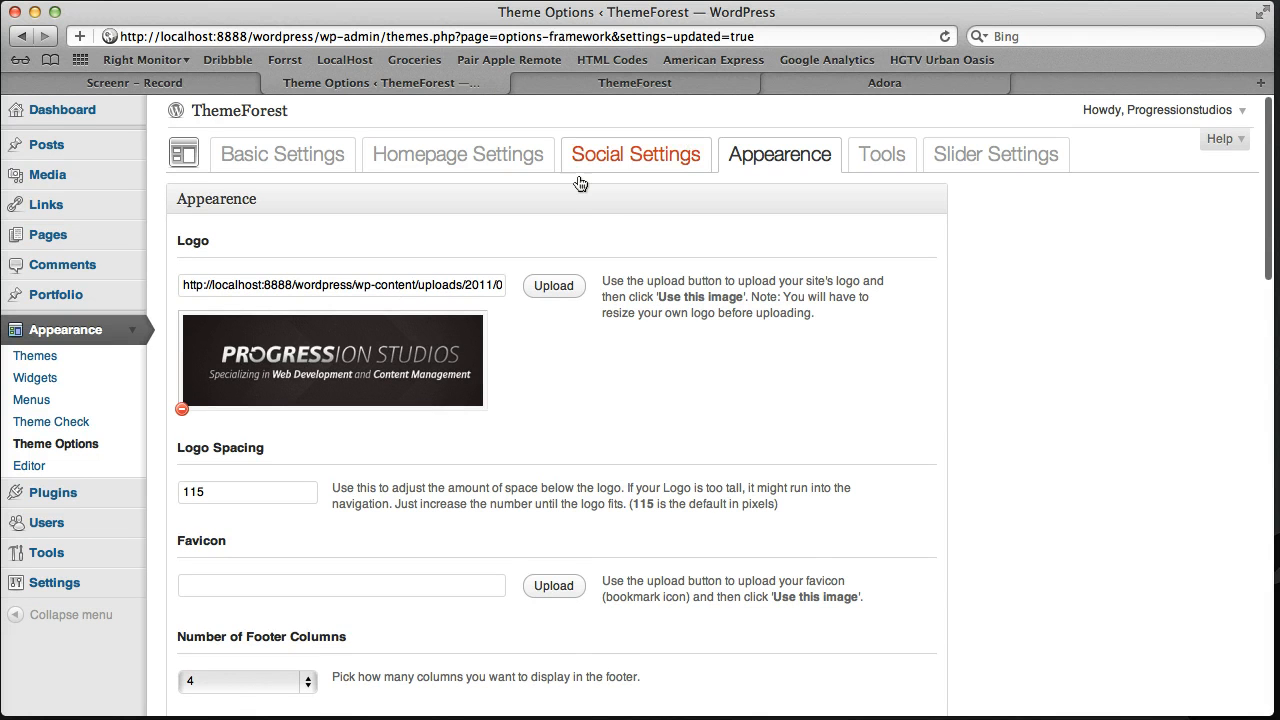
Save the theme options and reload the live site to check the new logo.
scroll(604, 276, down, 20)
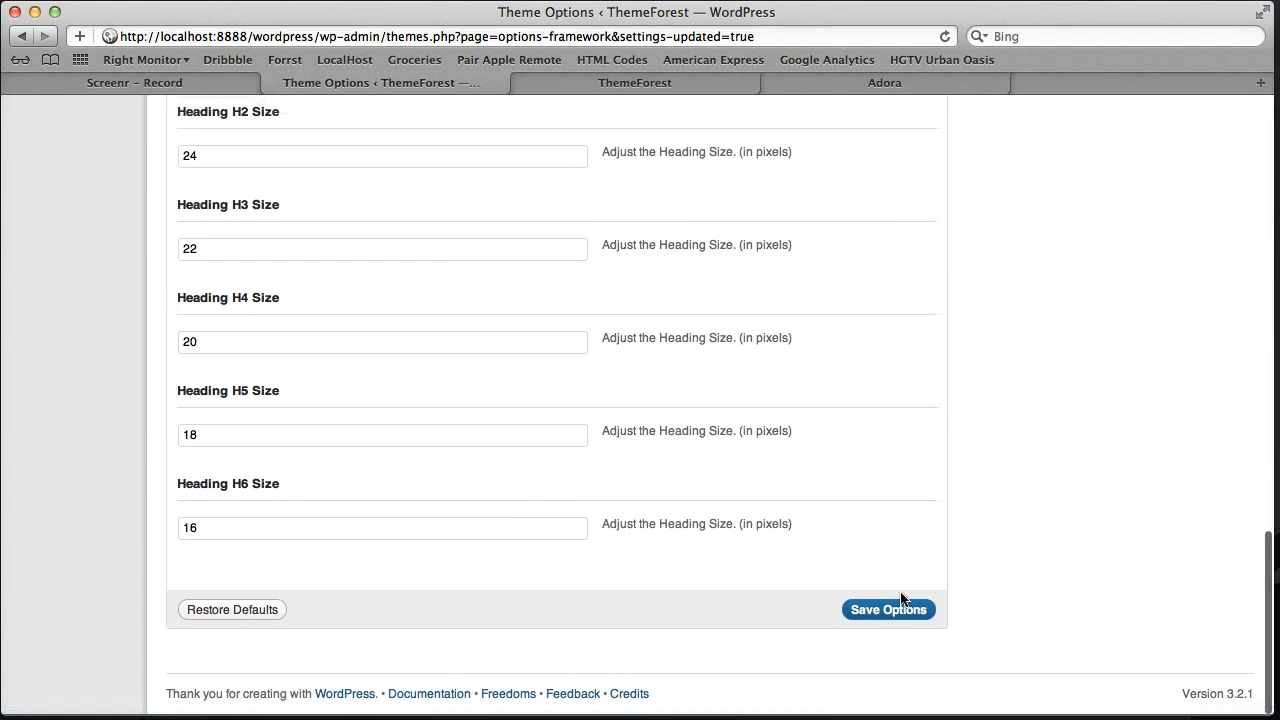
click(890, 609)
click(698, 86)
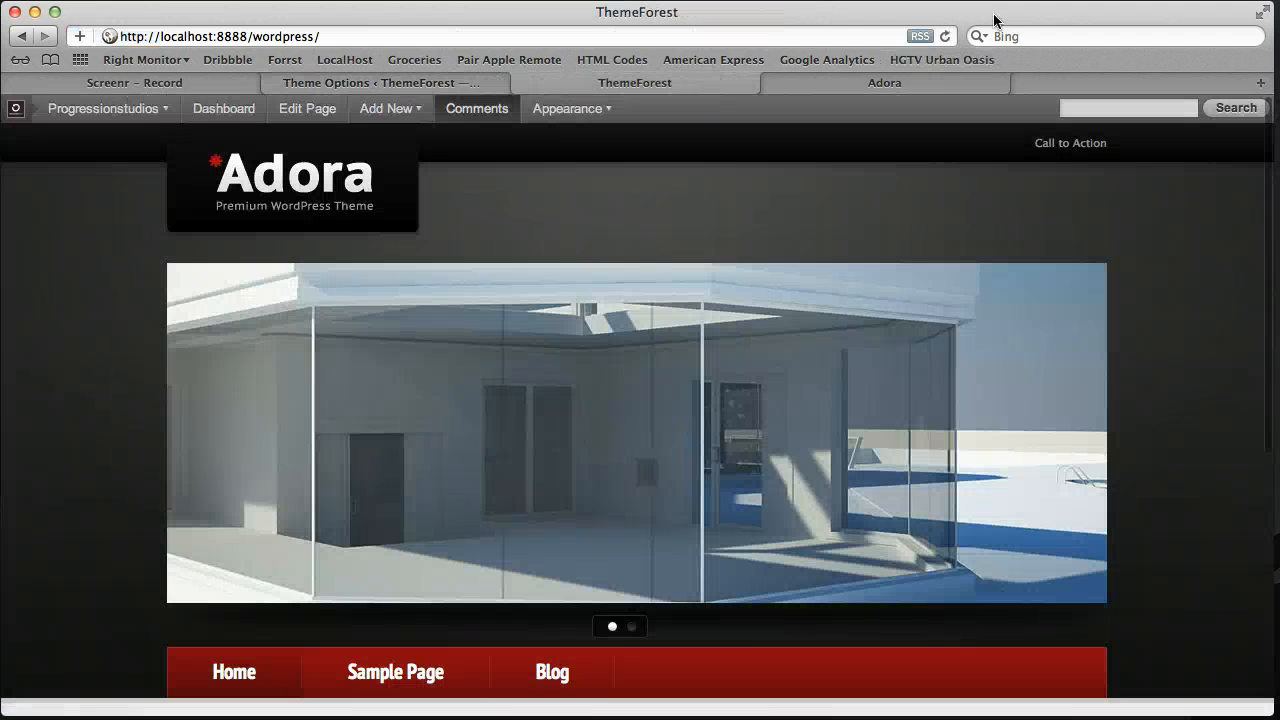
click(944, 37)
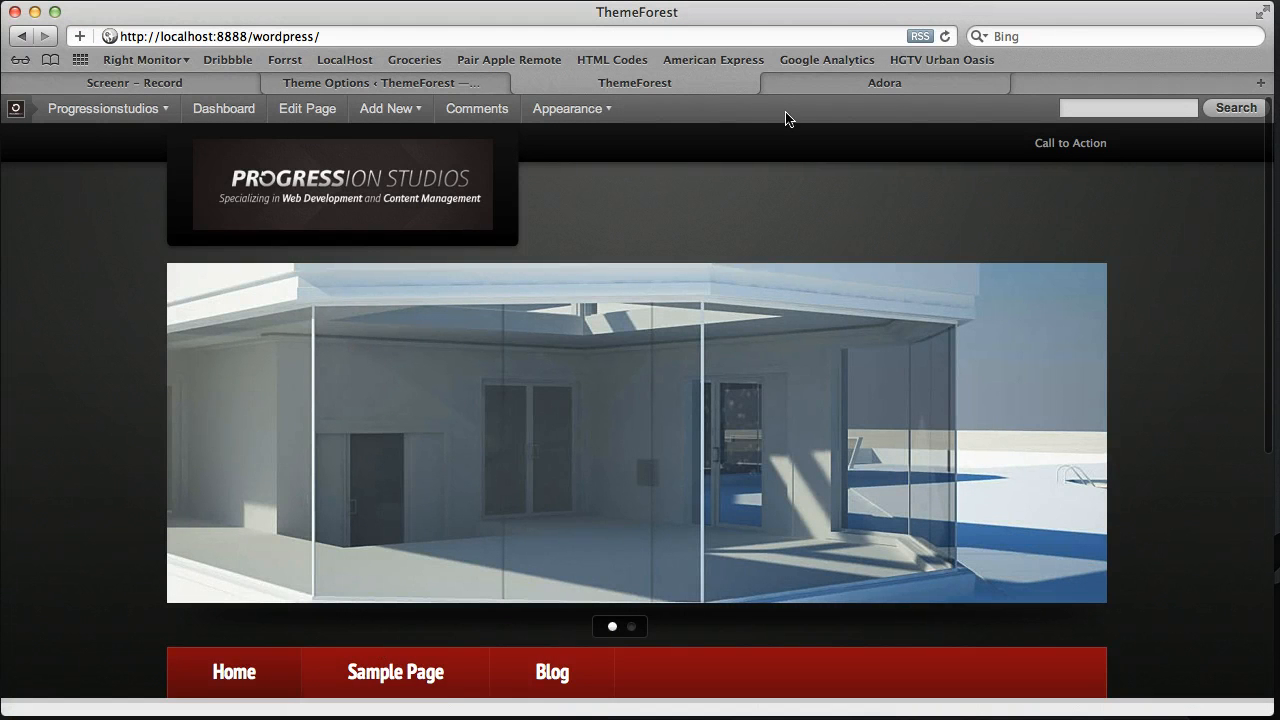
Review the Favicon upload and Number of Footer Columns options in the theme's Appearence settings.
click(459, 87)
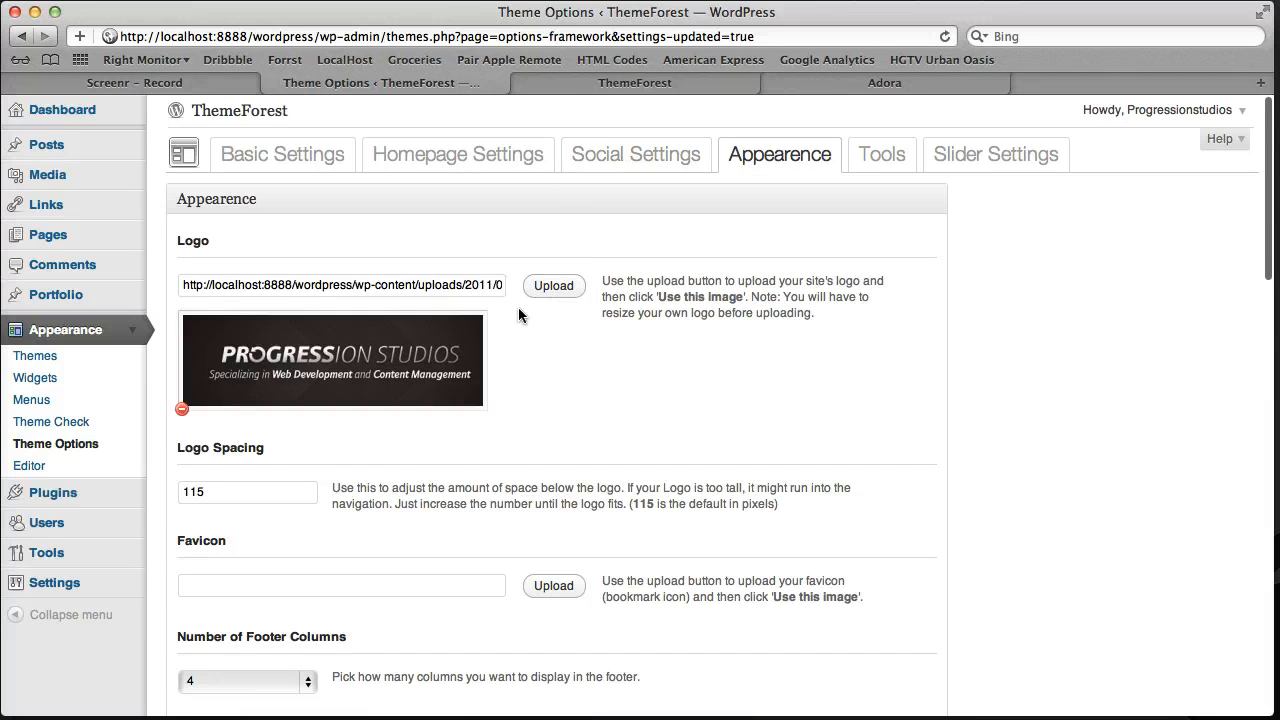
scroll(550, 400, down, 5)
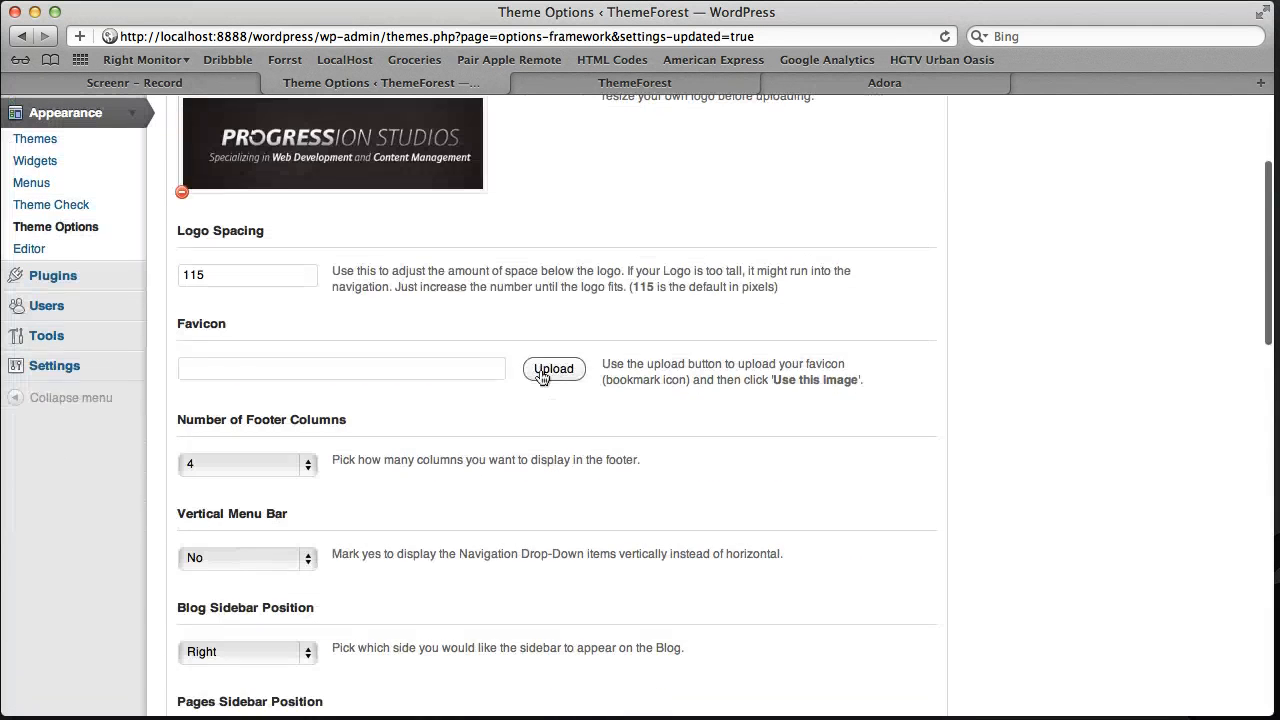
click(317, 368)
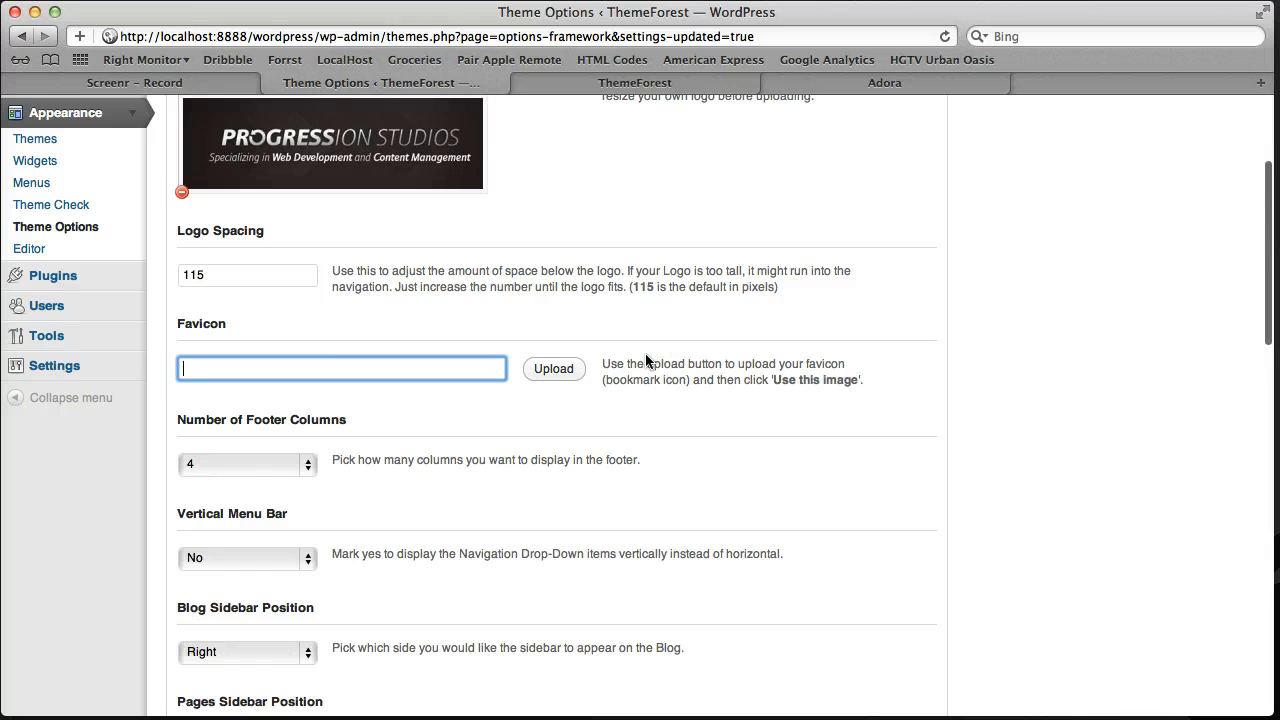
drag(647, 364, 766, 380)
click(807, 380)
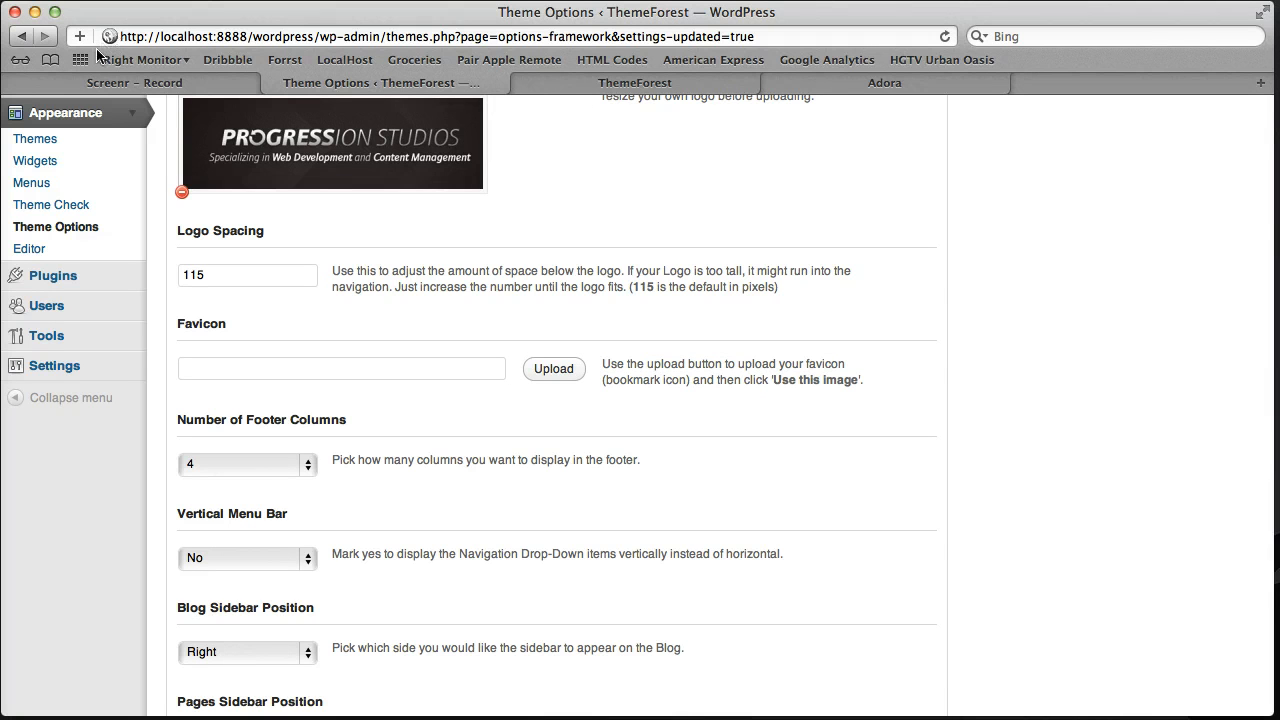
scroll(283, 292, down, 3)
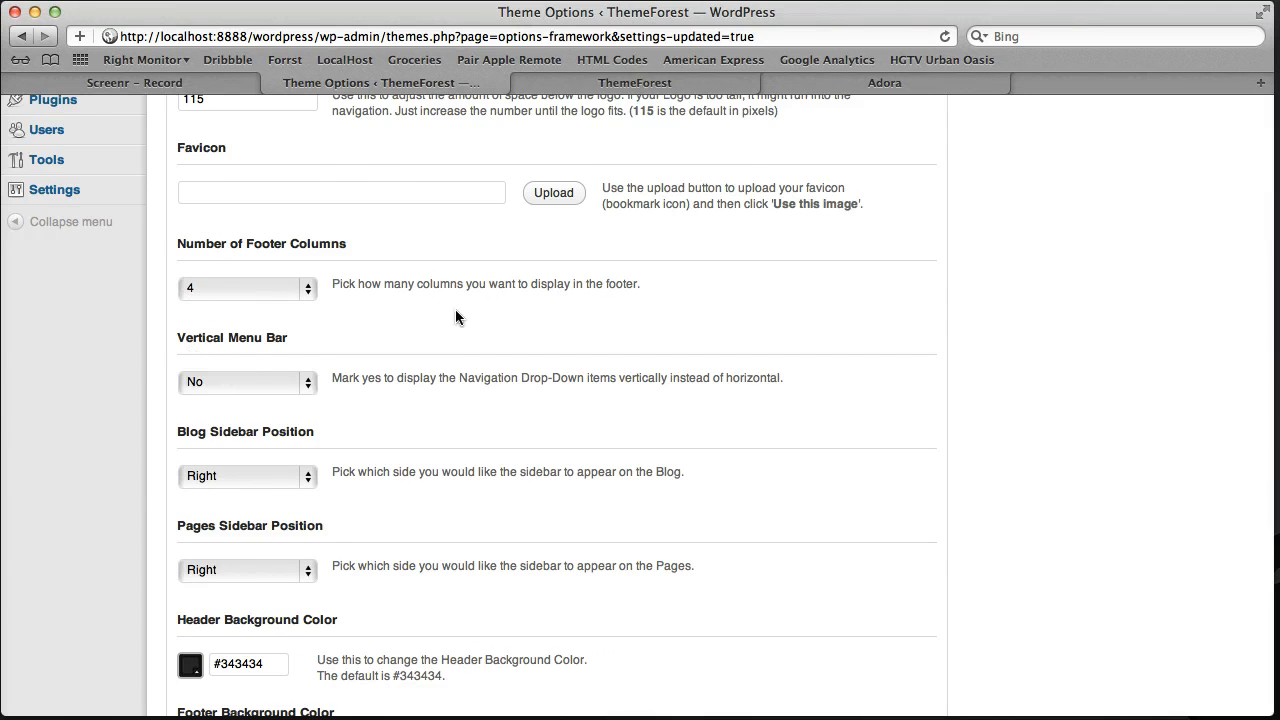
Set the Vertical Menu Bar option to Yes.
scroll(461, 335, down, 2)
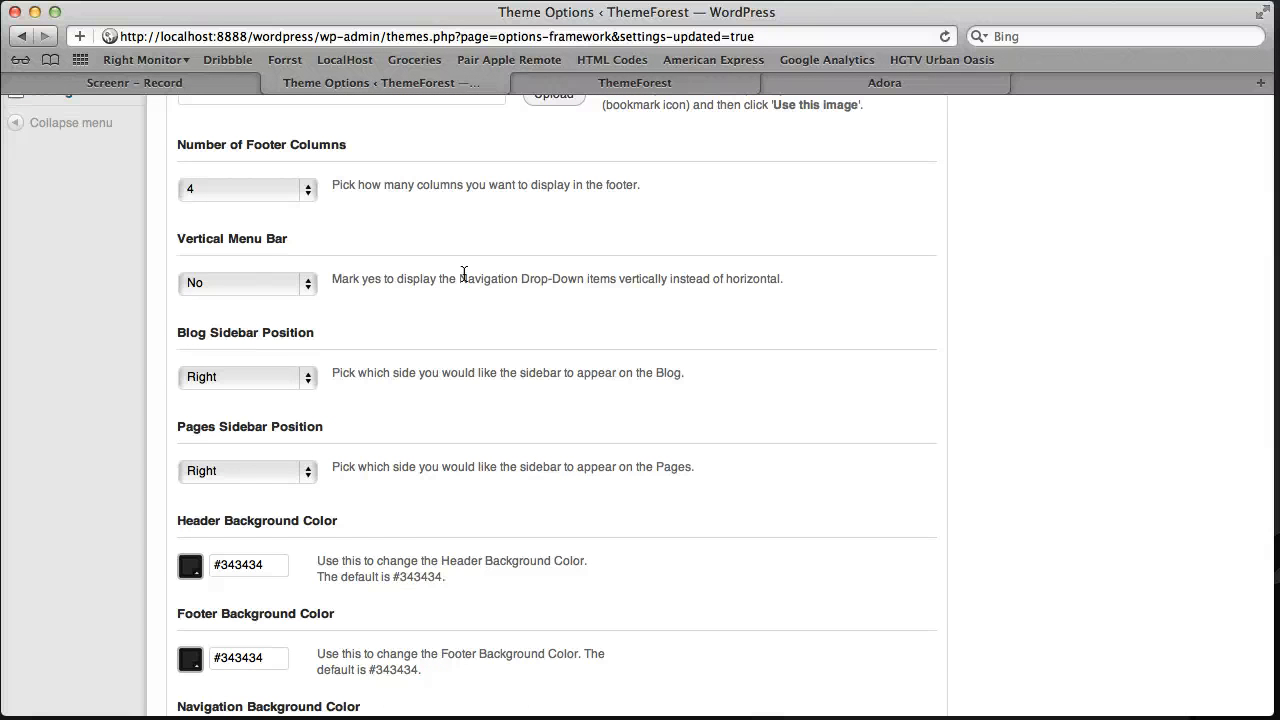
click(290, 283)
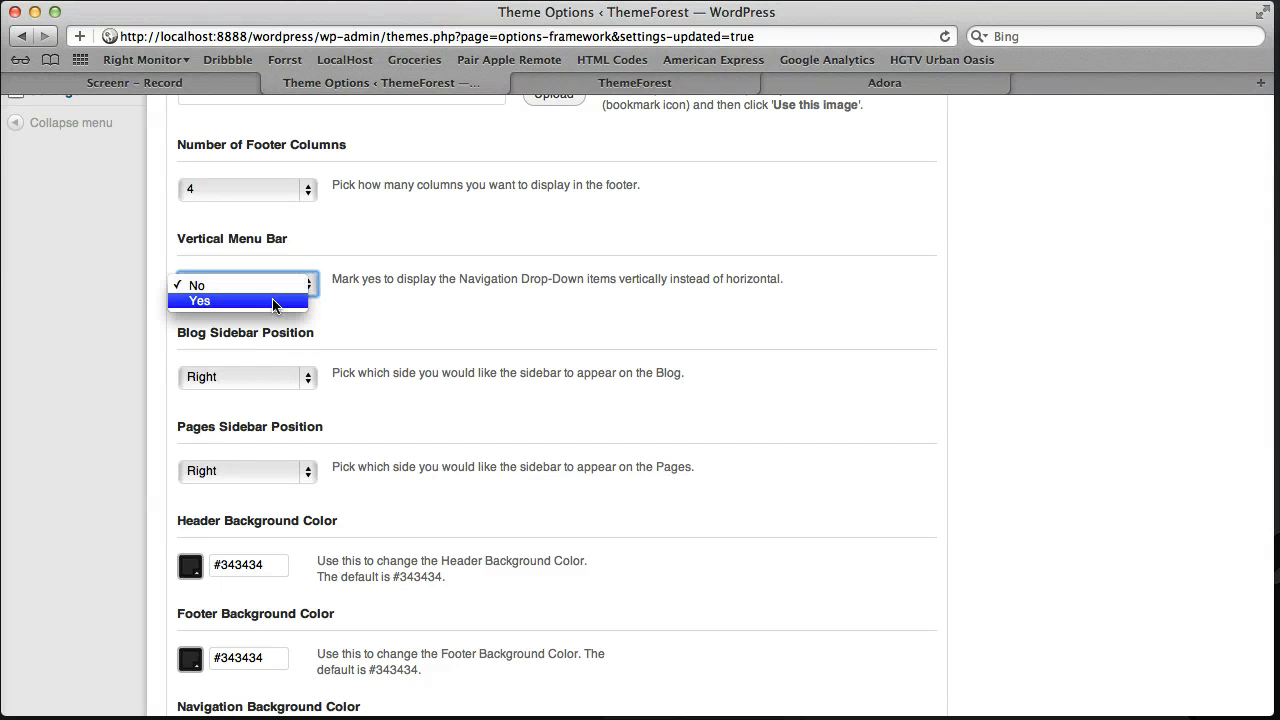
click(274, 302)
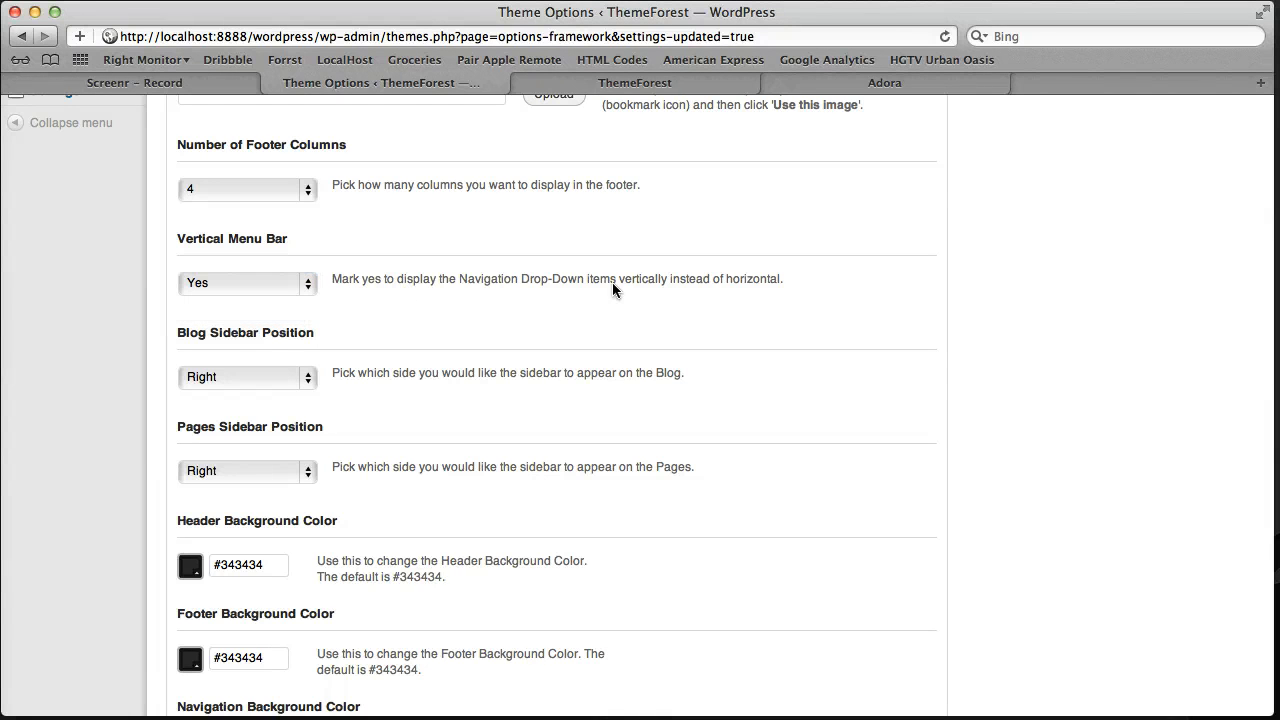
Examine how the Styles submenu items are laid out in the live site's navigation bar.
click(634, 82)
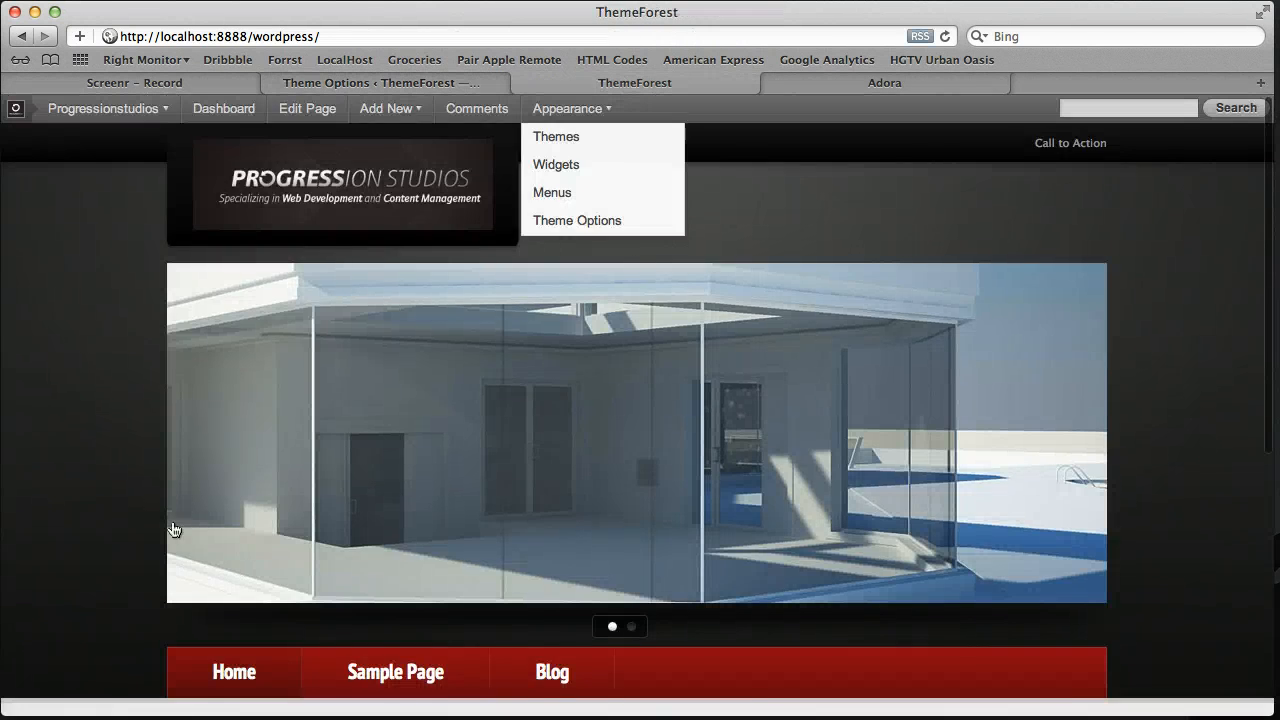
scroll(190, 530, down, 4)
click(385, 84)
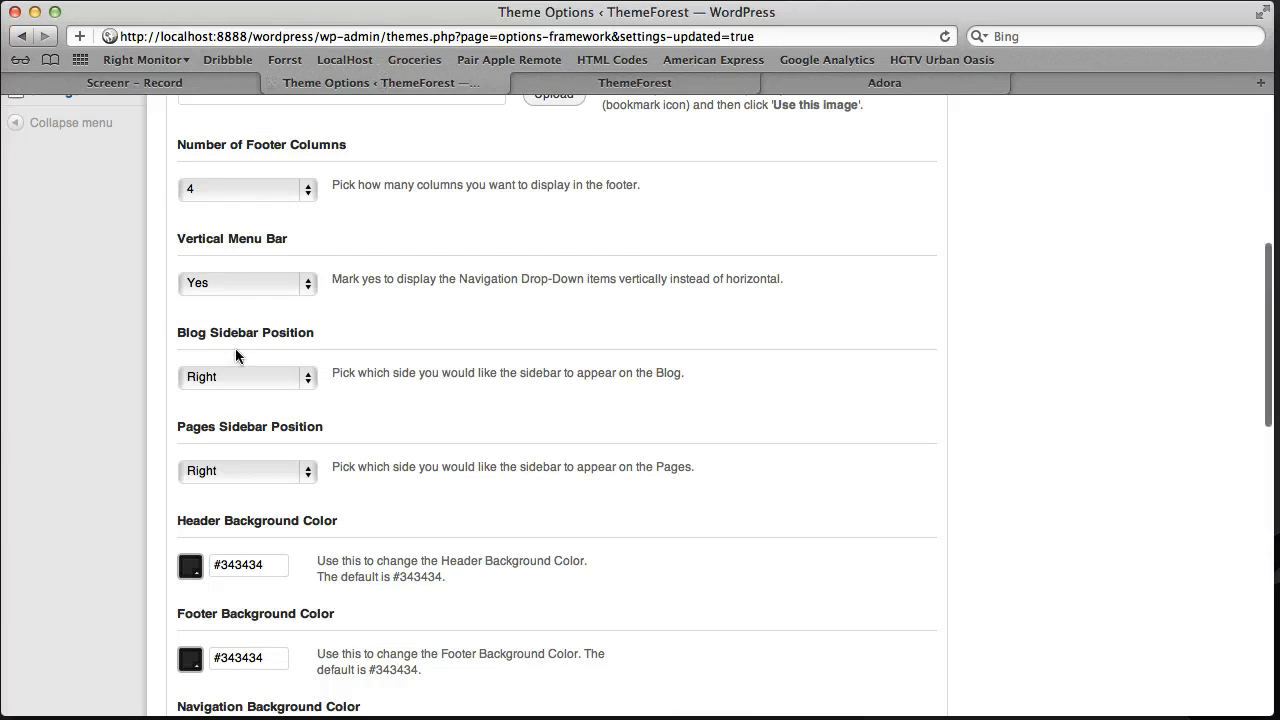
scroll(90, 697, up, 3)
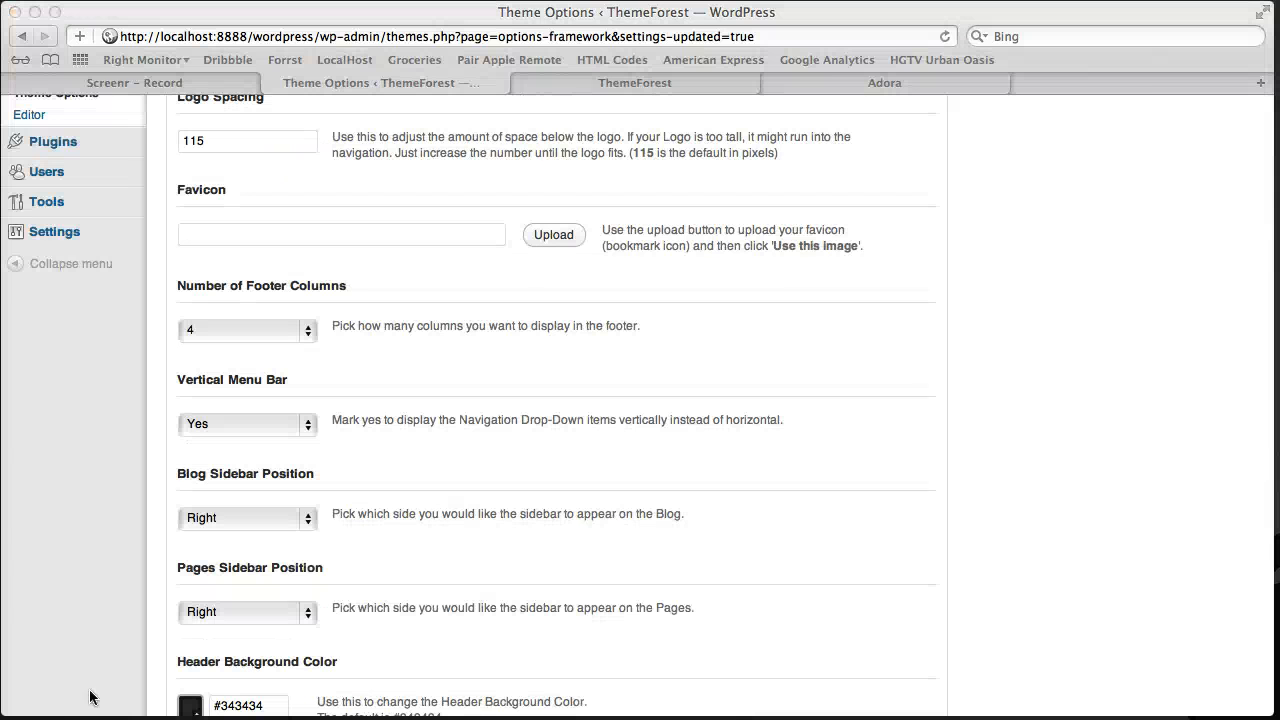
click(600, 83)
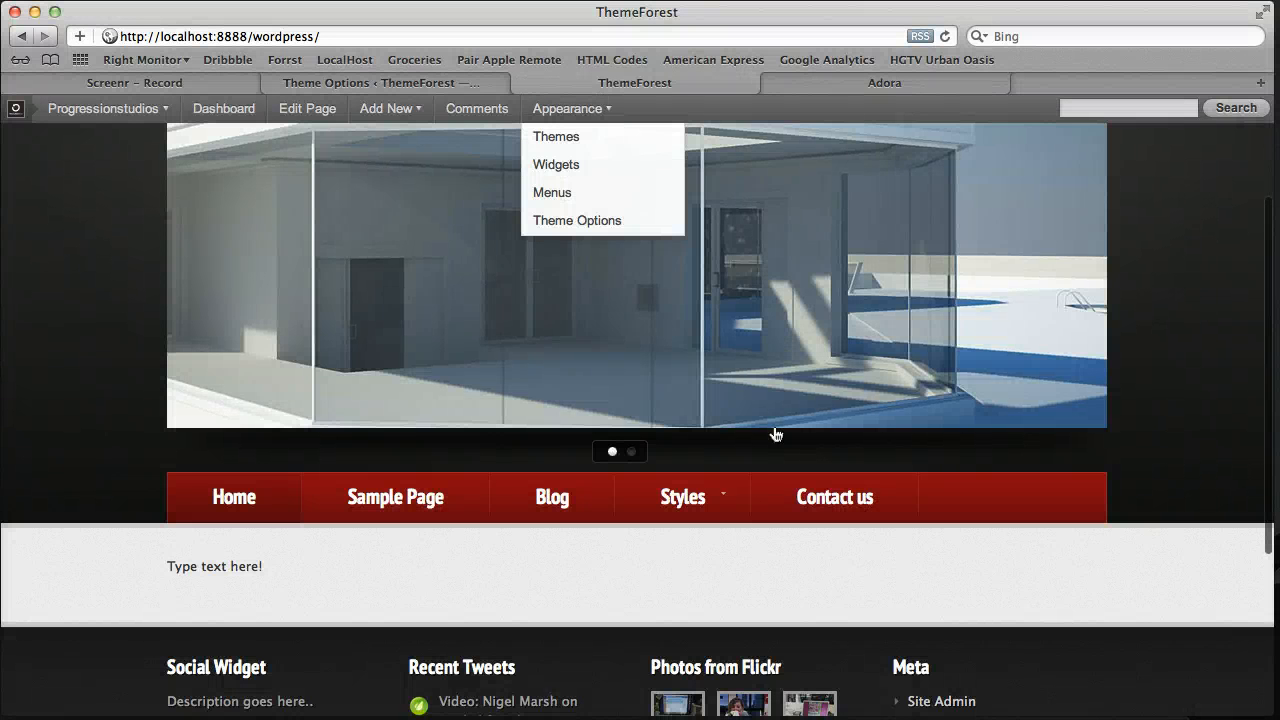
mouse_move(698, 501)
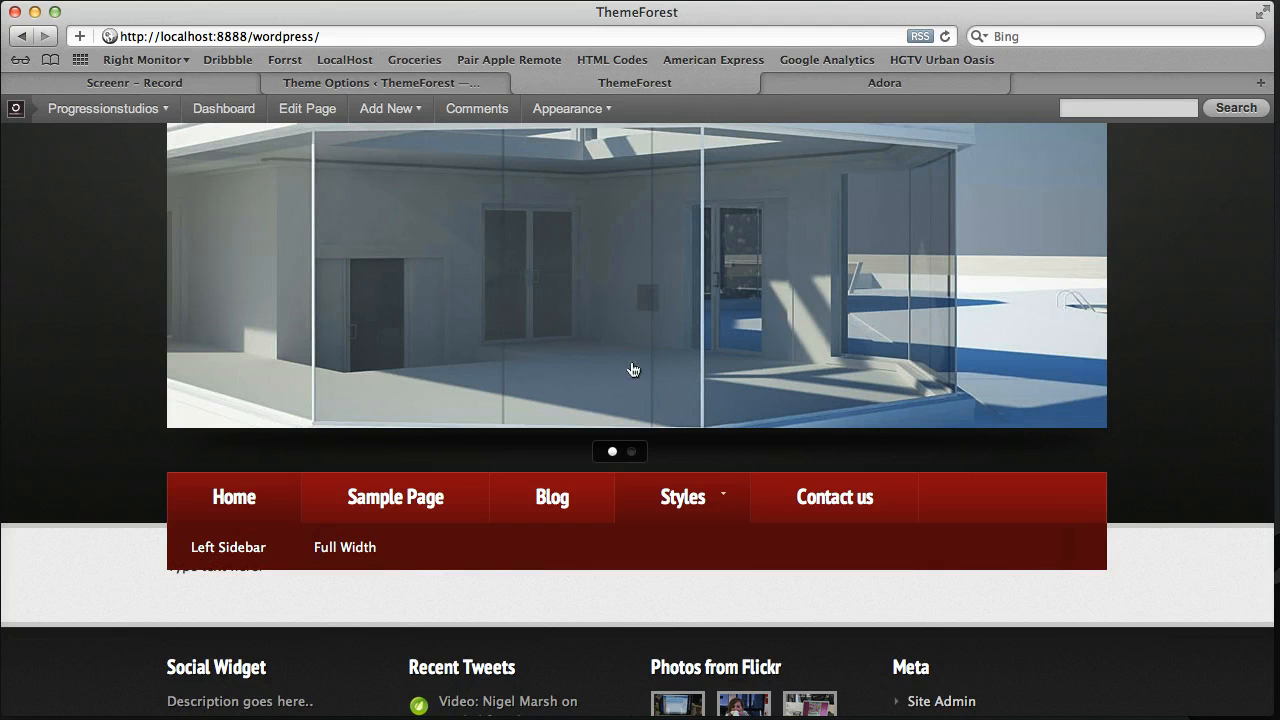
Save the theme options and reload the live site to check the Styles submenu's layout.
click(418, 88)
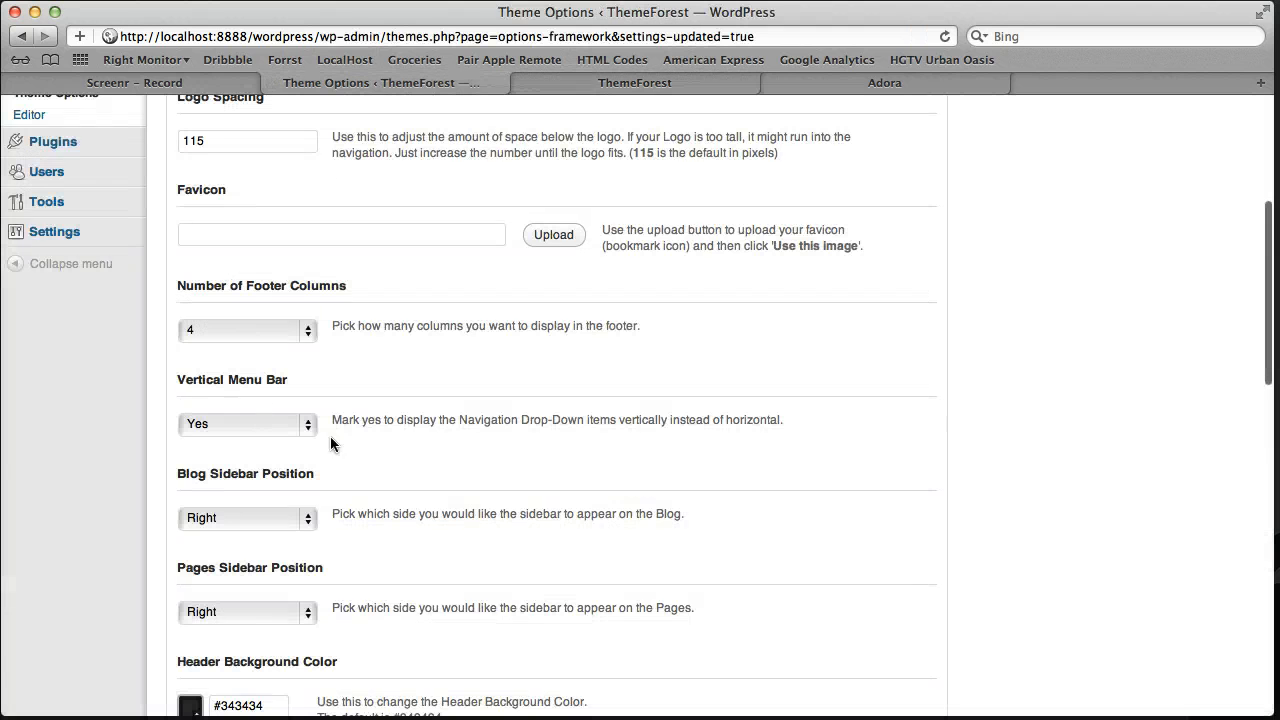
scroll(472, 438, down, 5)
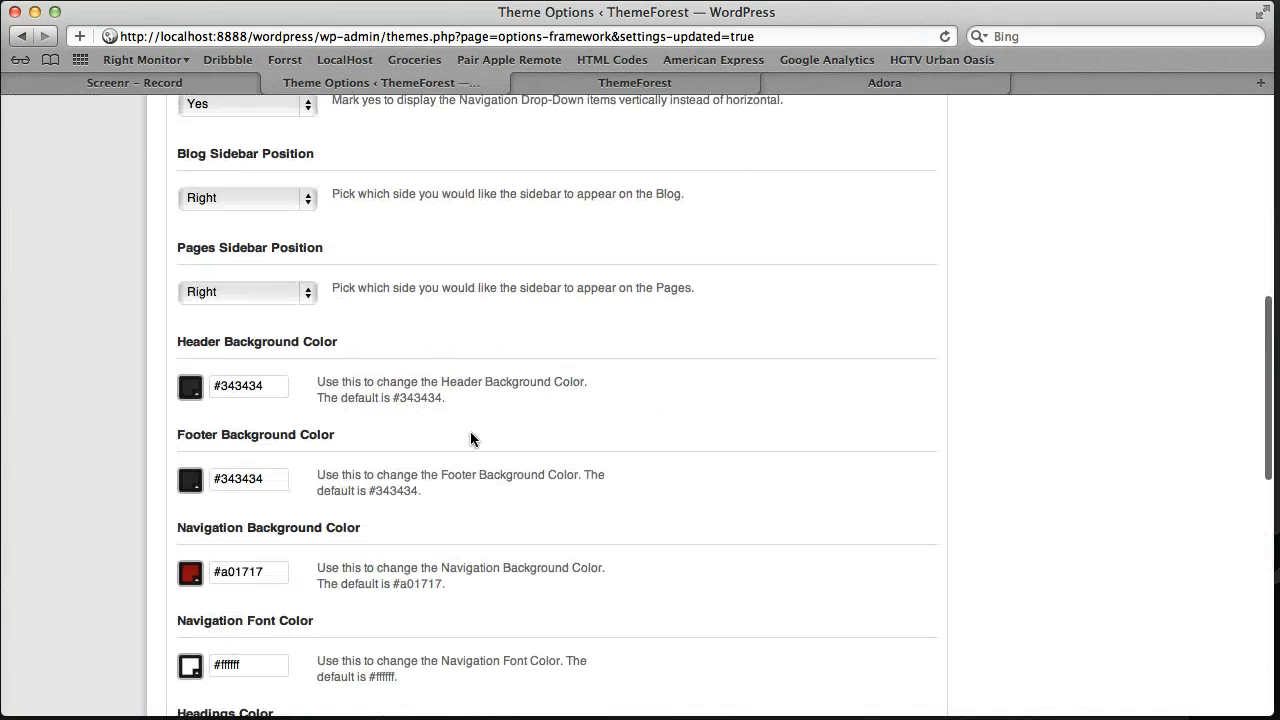
scroll(840, 628, down, 10)
click(866, 606)
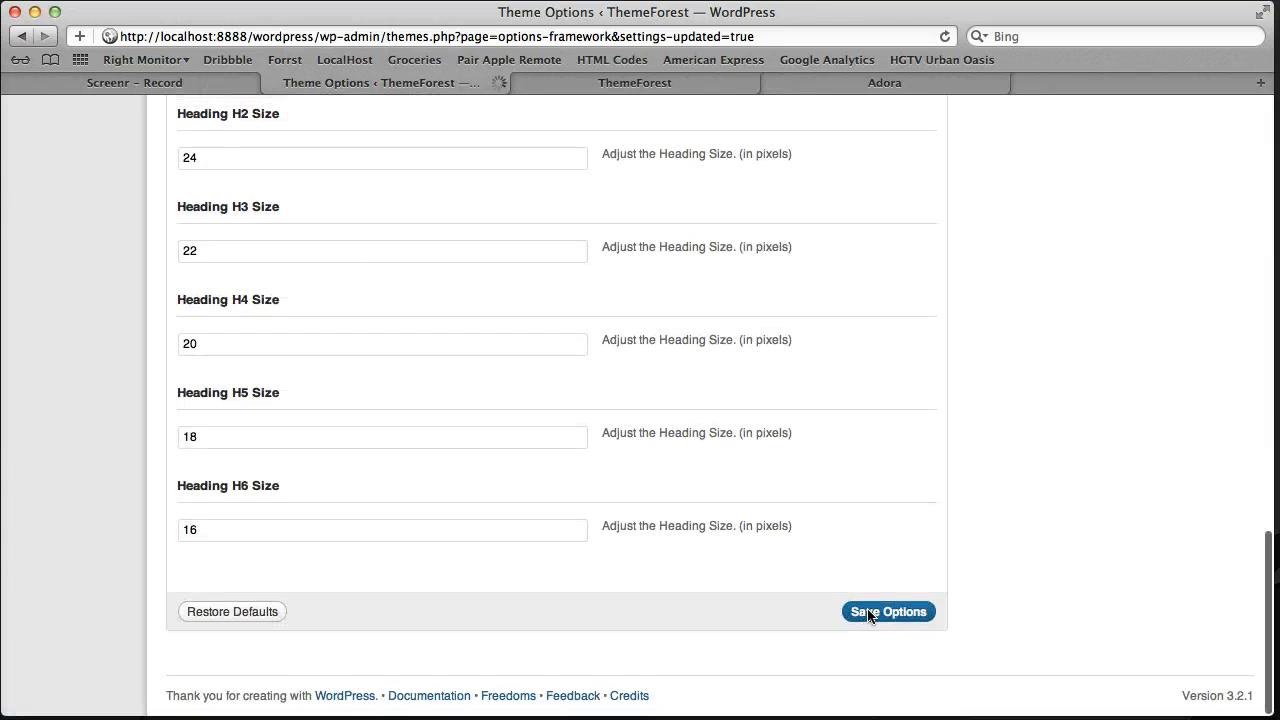
click(662, 82)
click(944, 36)
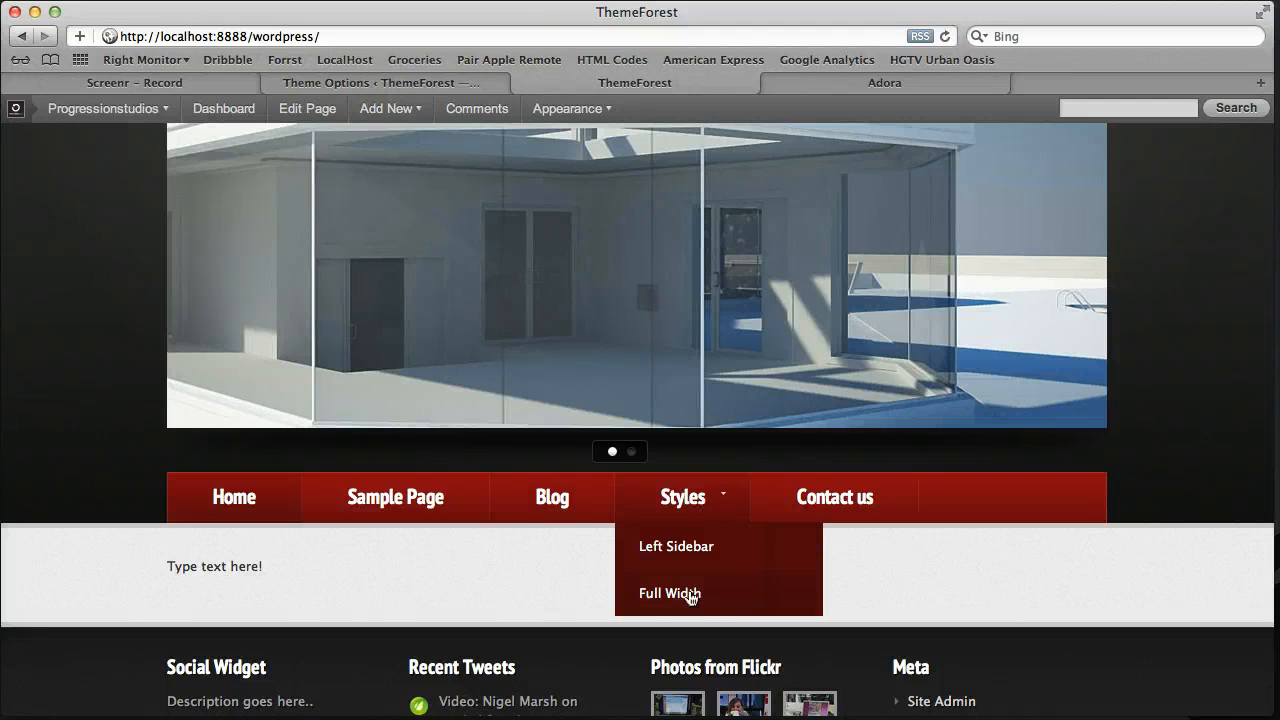
Review the blog and page sidebar positions and the header, footer, navigation and headings color options.
click(411, 84)
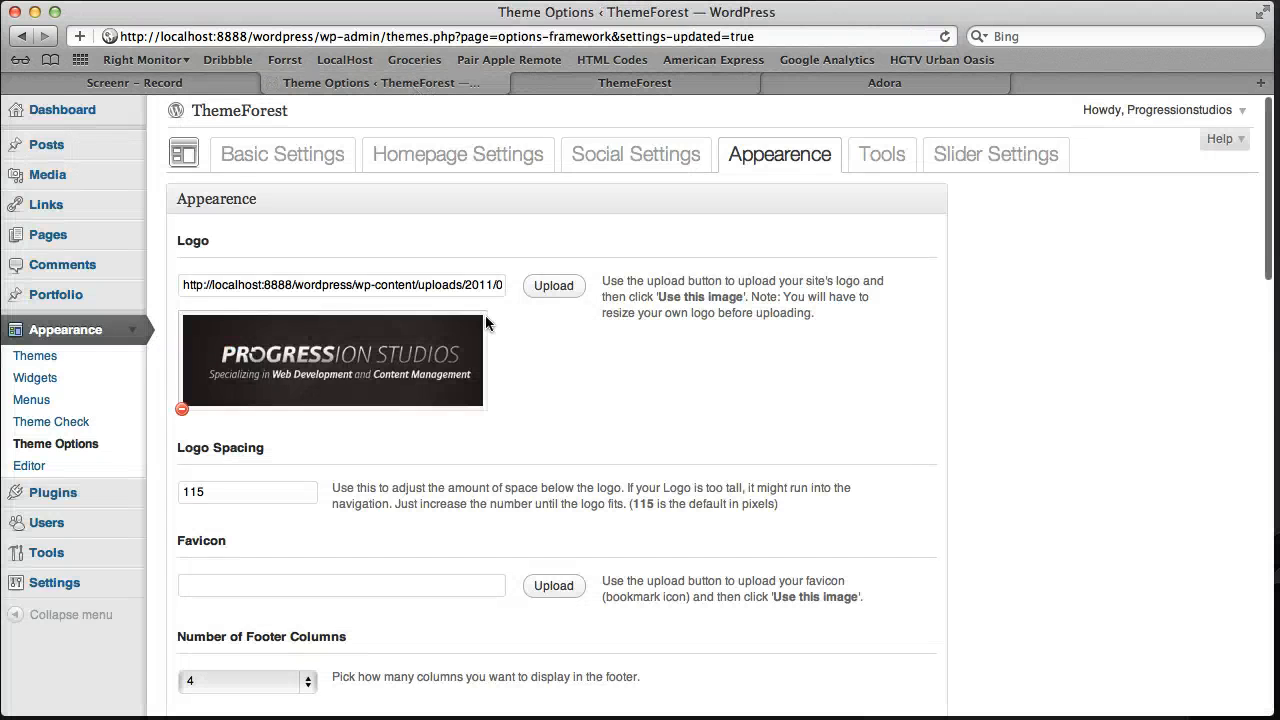
scroll(600, 318, down, 5)
scroll(684, 320, down, 4)
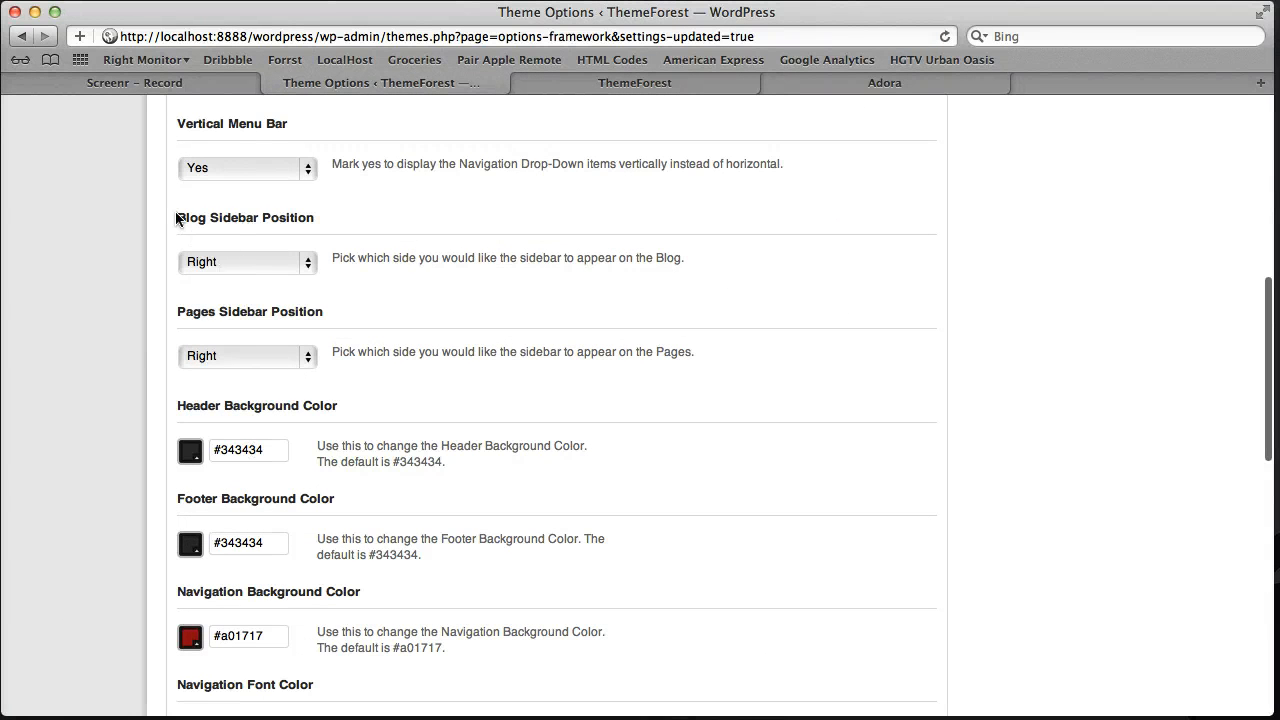
drag(177, 217, 194, 216)
scroll(324, 234, down, 5)
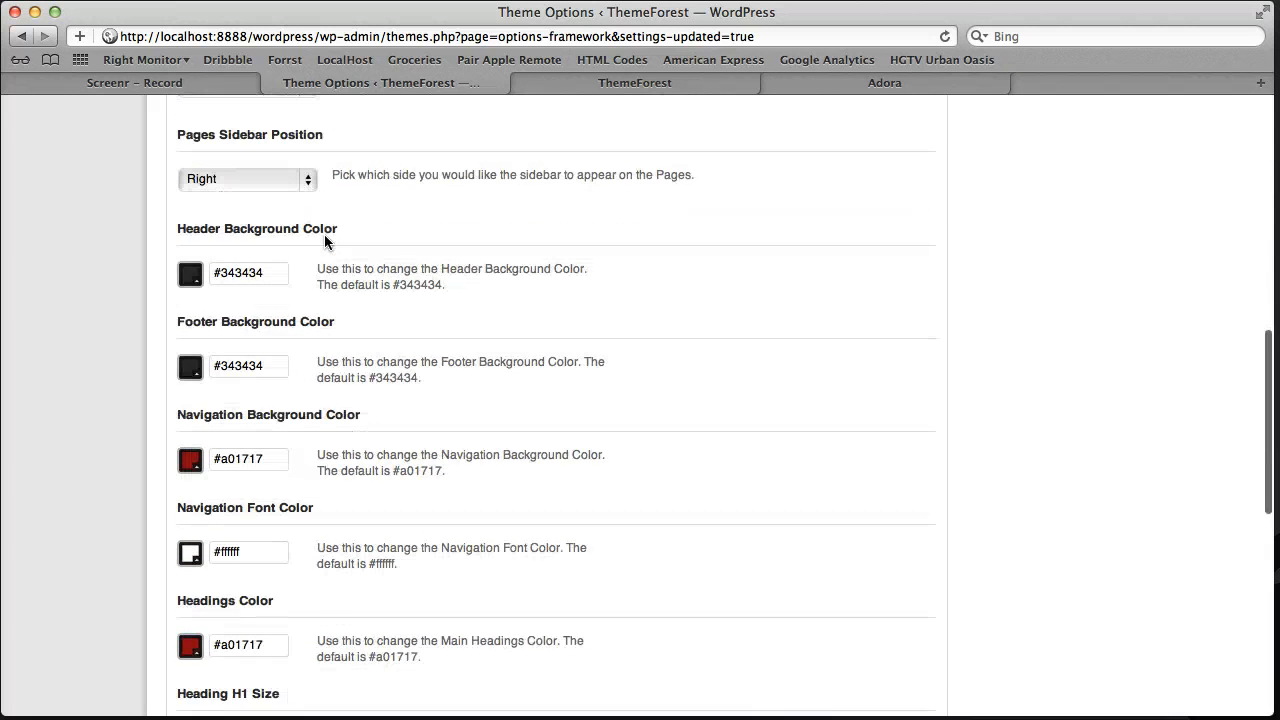
scroll(522, 436, down, 2)
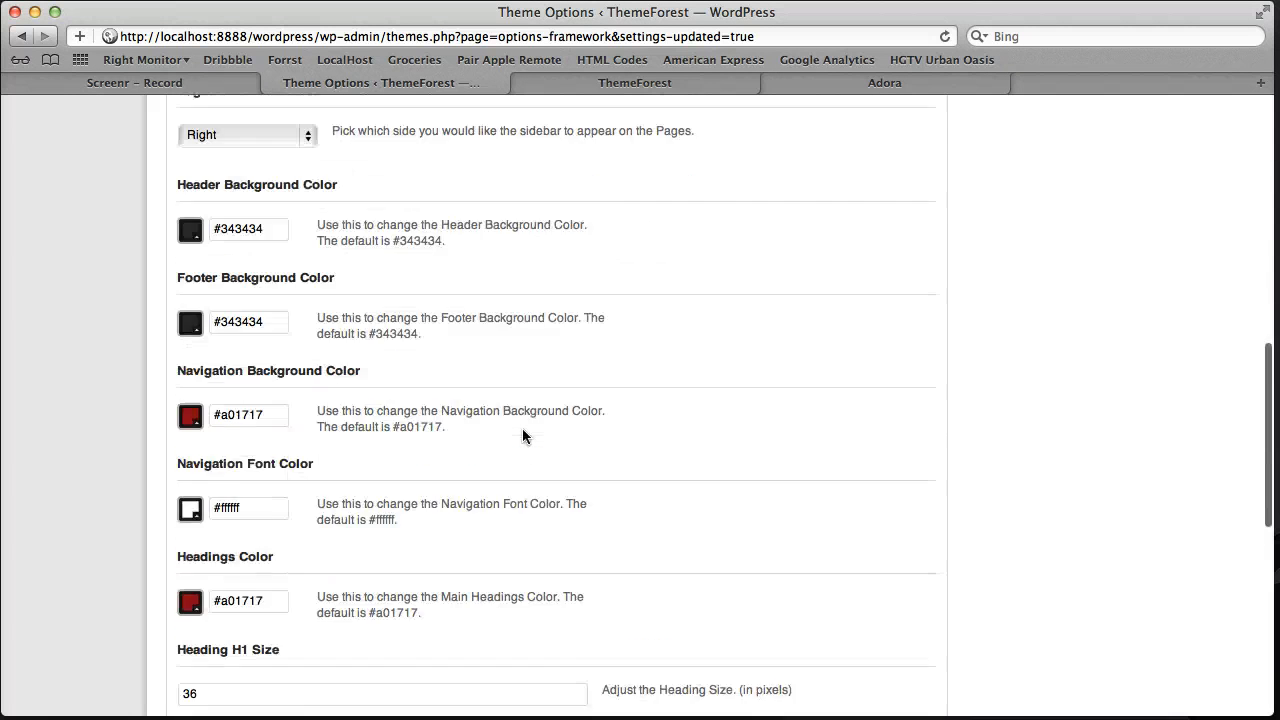
scroll(522, 436, up, 2)
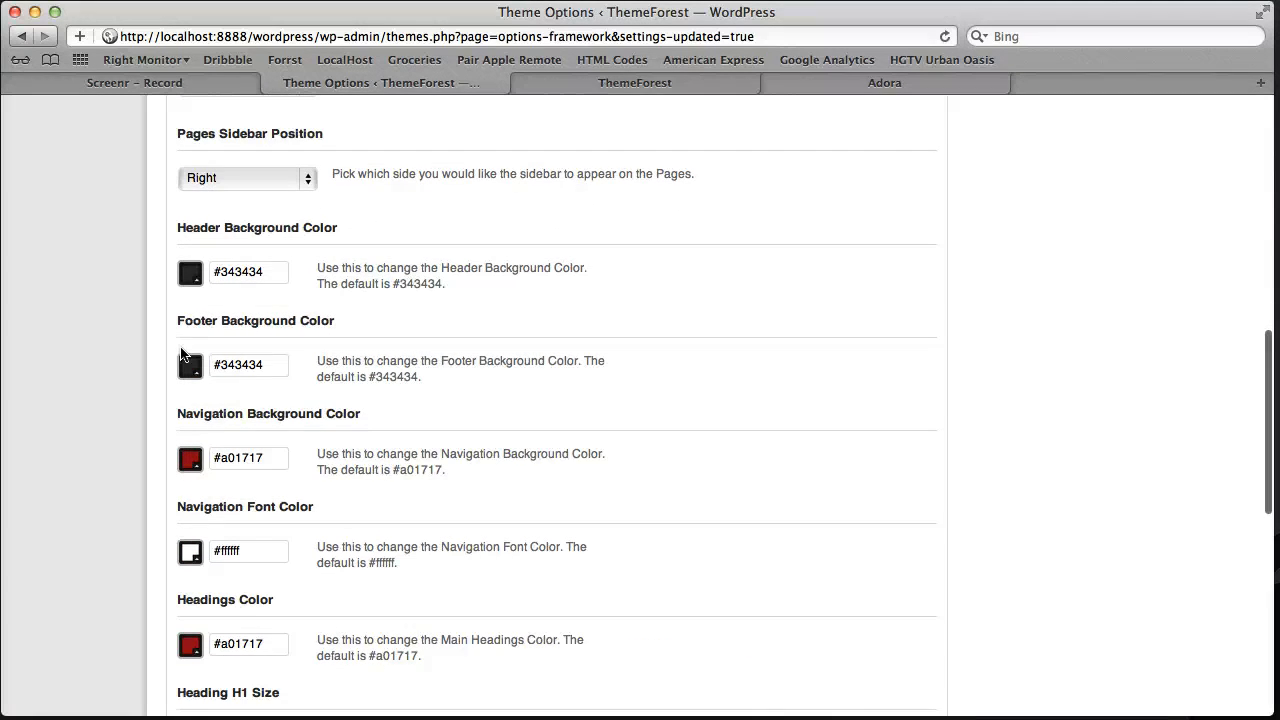
Change the main background in the Adora demo's color panel to dark blue 253c4d and copy its hex code.
click(813, 84)
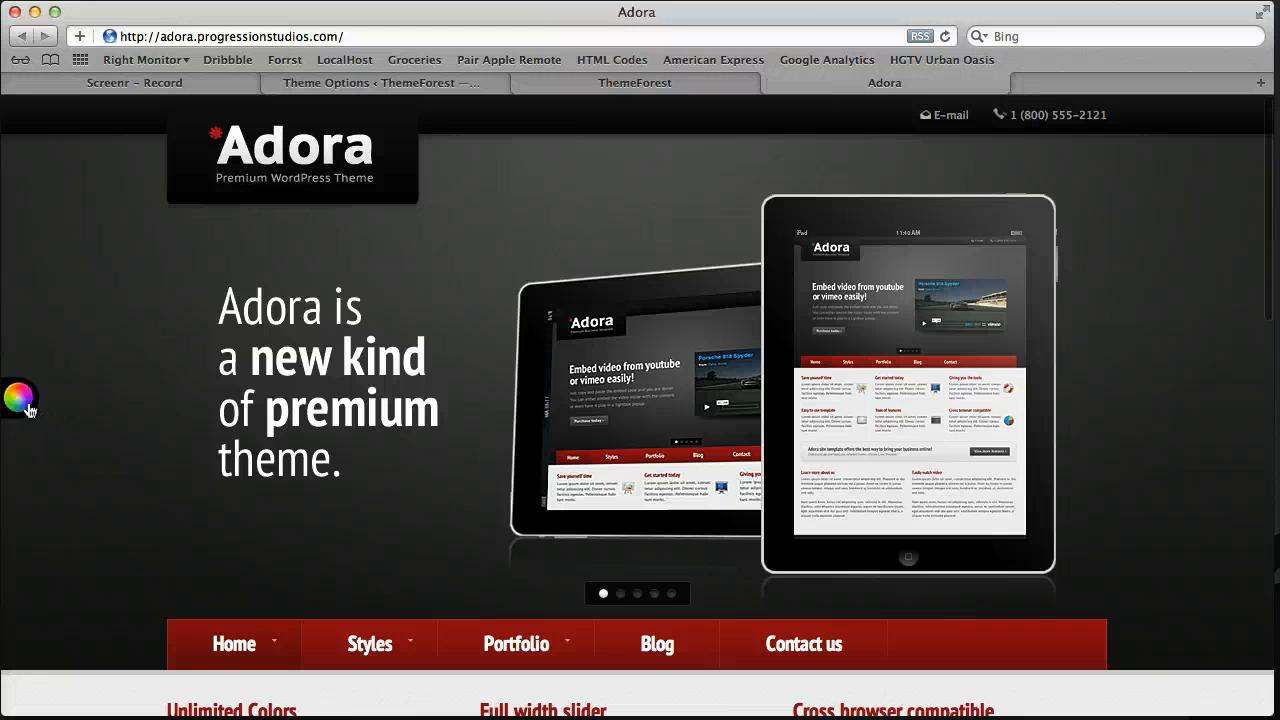
click(98, 429)
drag(136, 482, 106, 559)
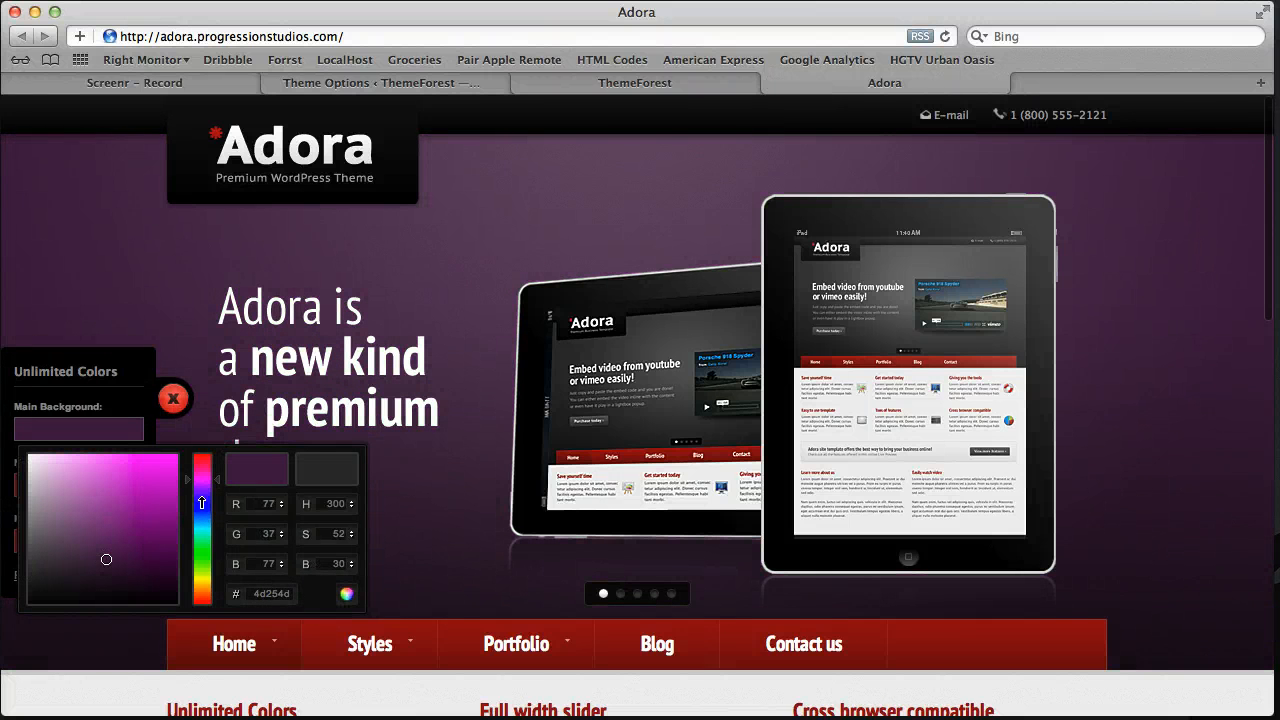
drag(201, 503, 201, 518)
double_click(272, 594)
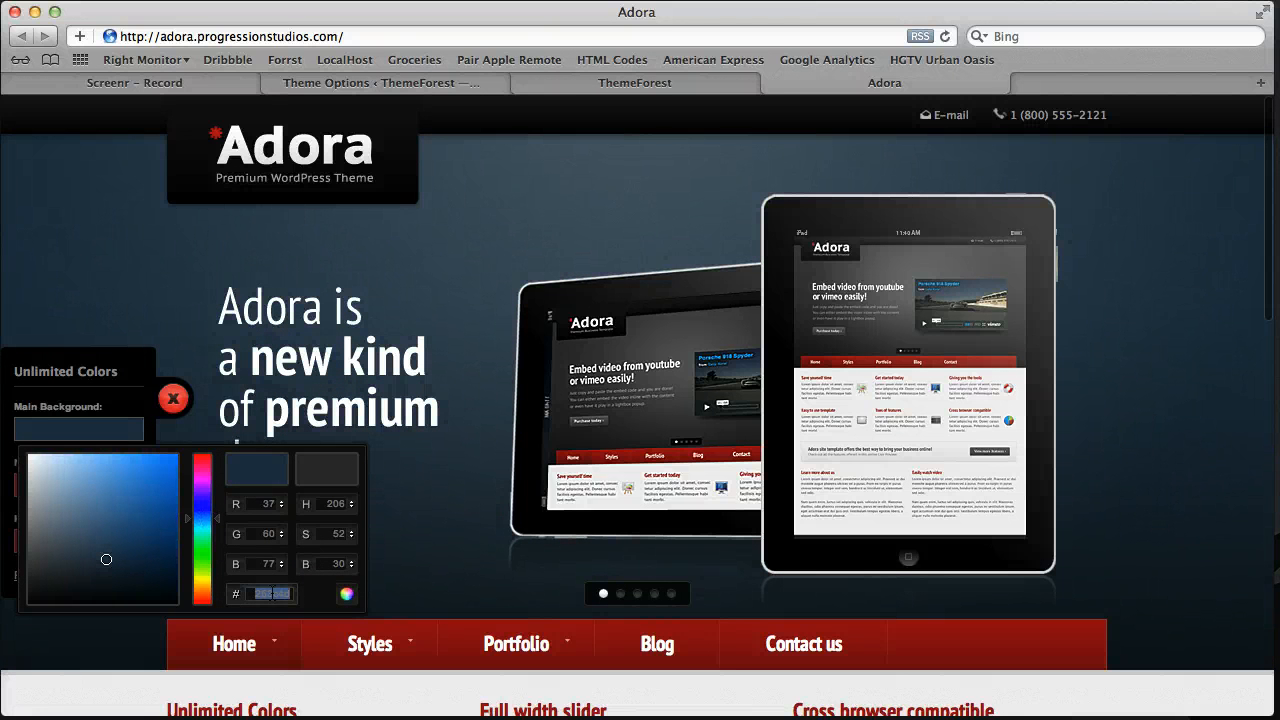
right_click(274, 593)
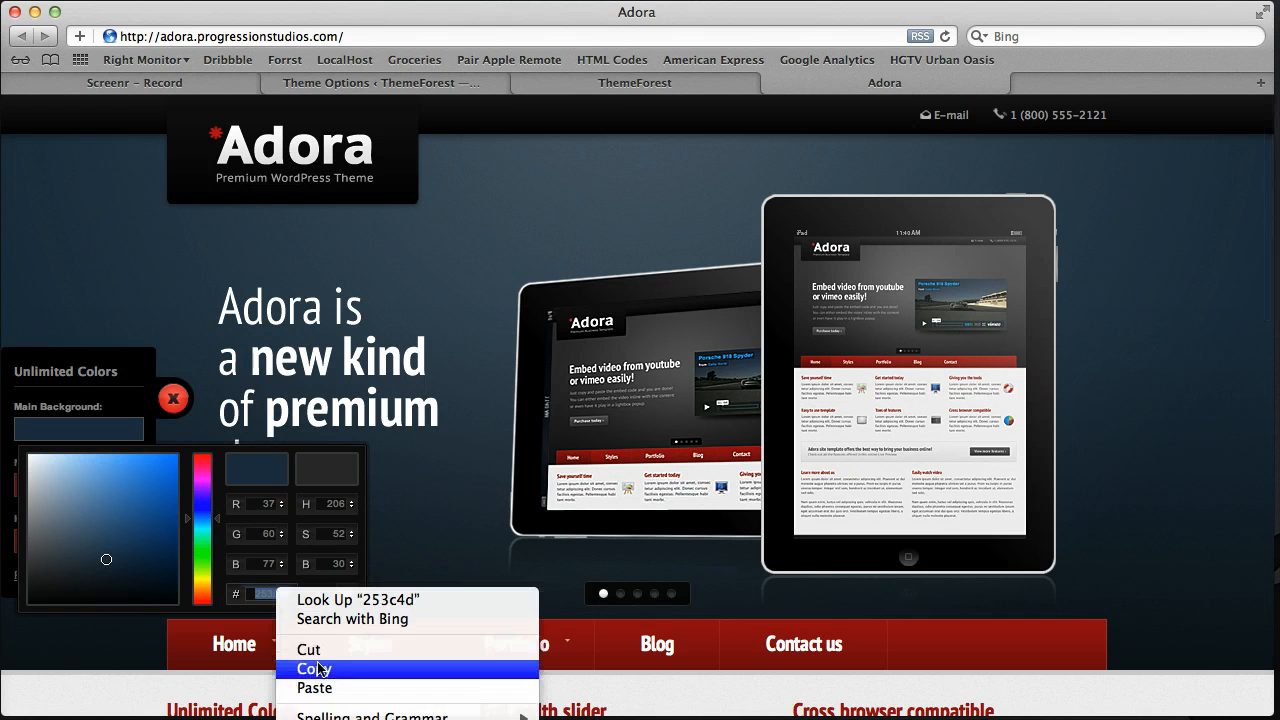
click(306, 666)
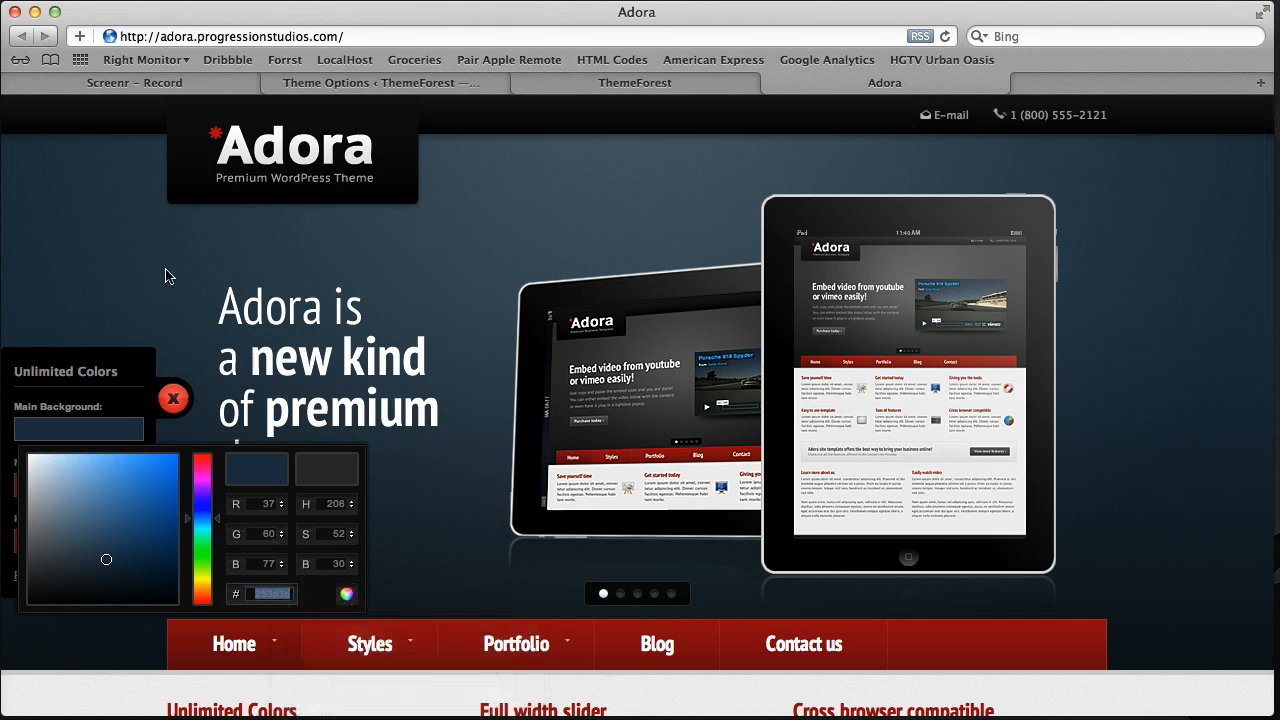
Set the theme's Header Background Color to the copied value #253c4d in the theme options.
click(611, 85)
click(498, 84)
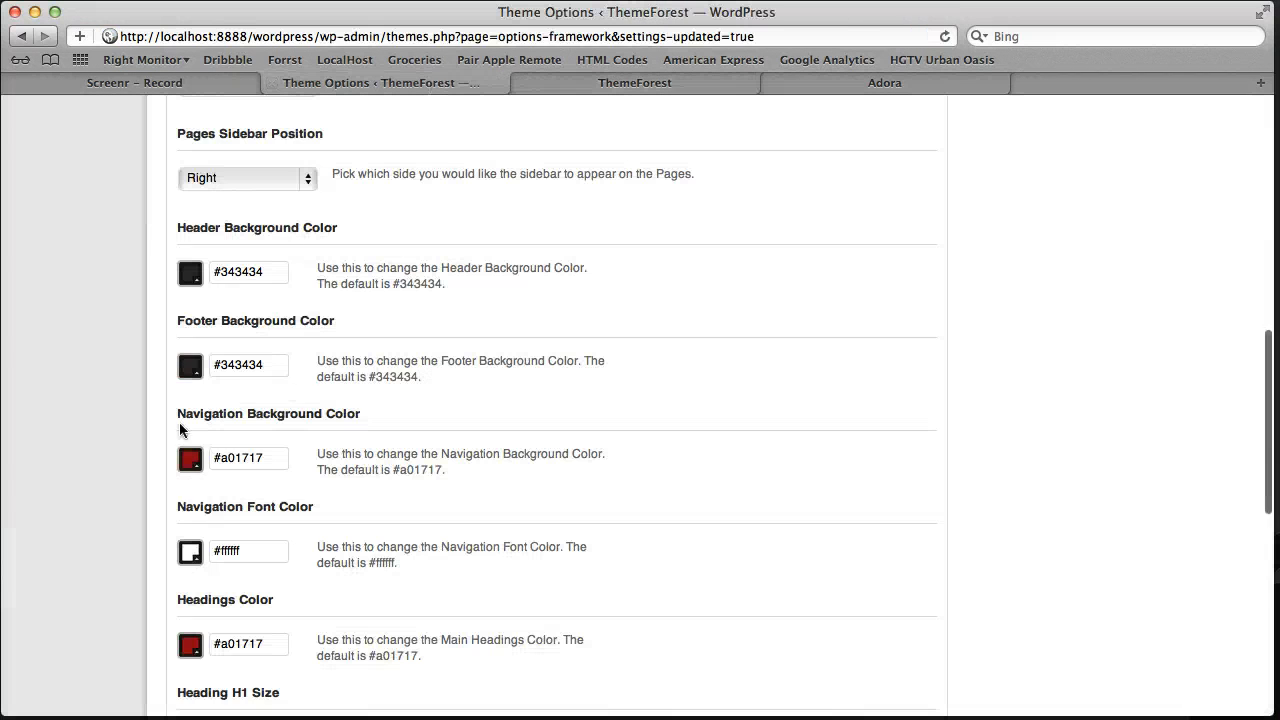
triple_click(242, 271)
right_click(232, 271)
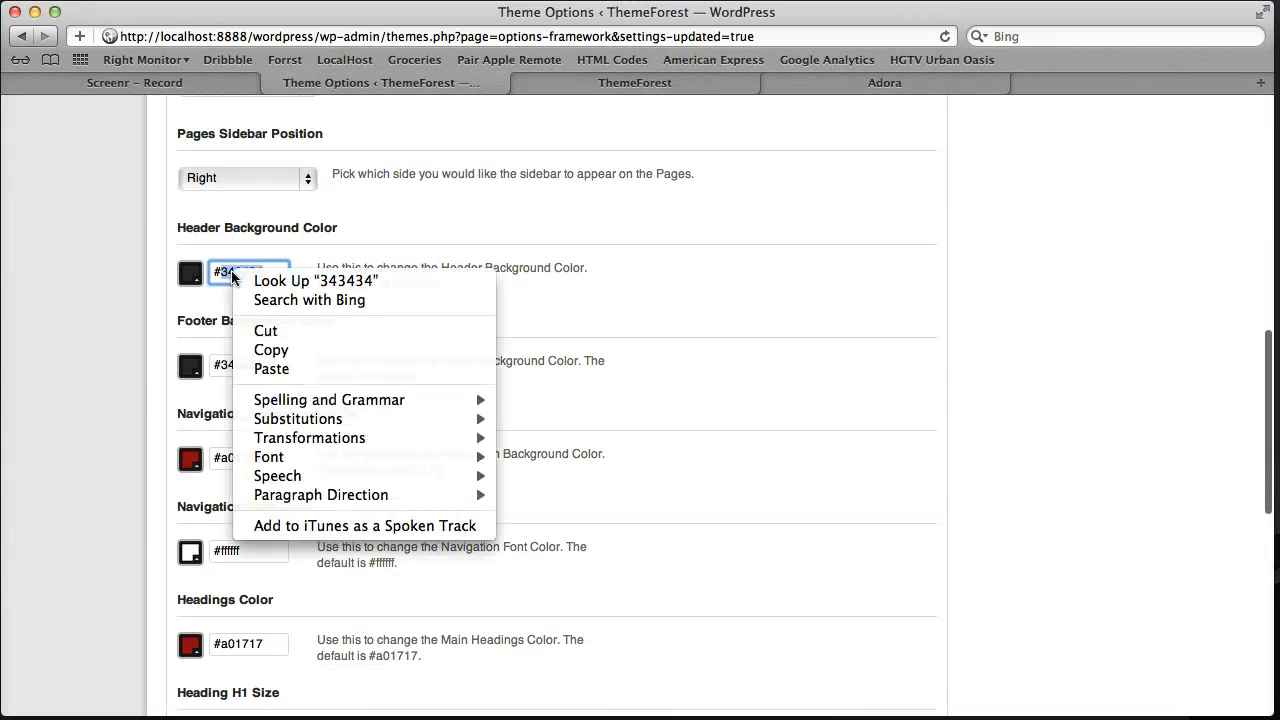
click(283, 370)
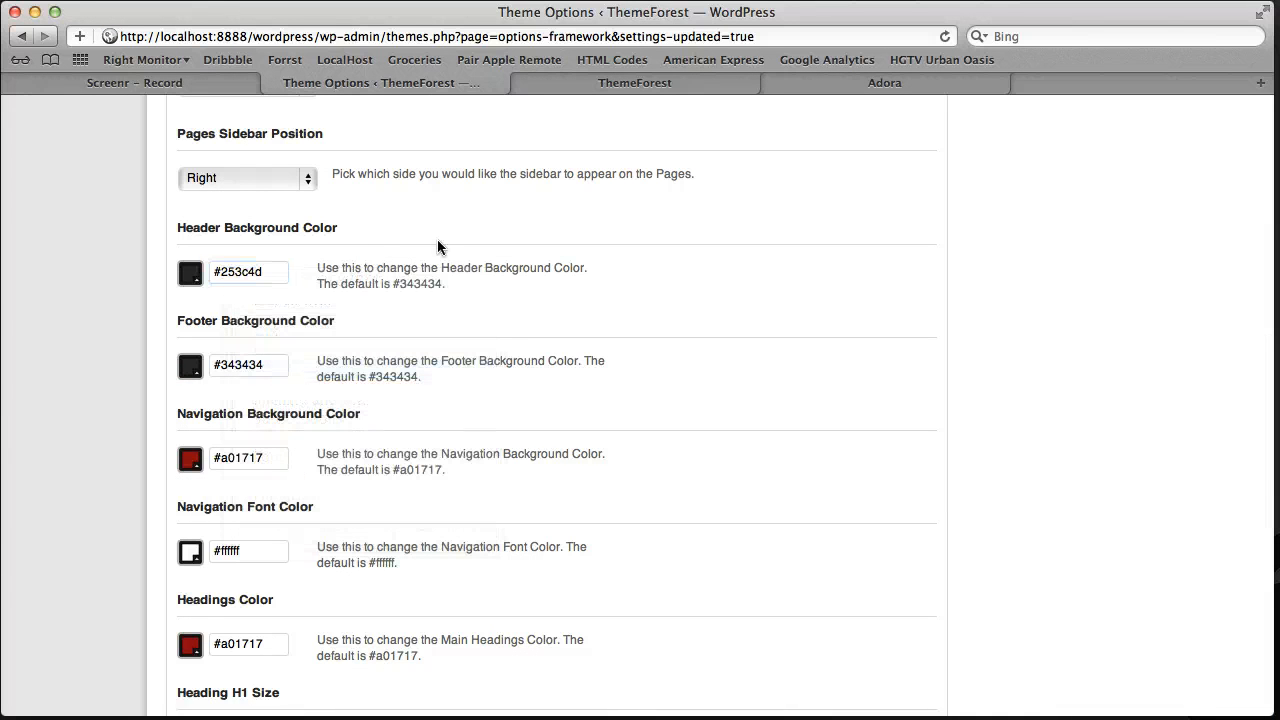
Set the Footer Background Color to #253c4d.
click(240, 362)
double_click(240, 364)
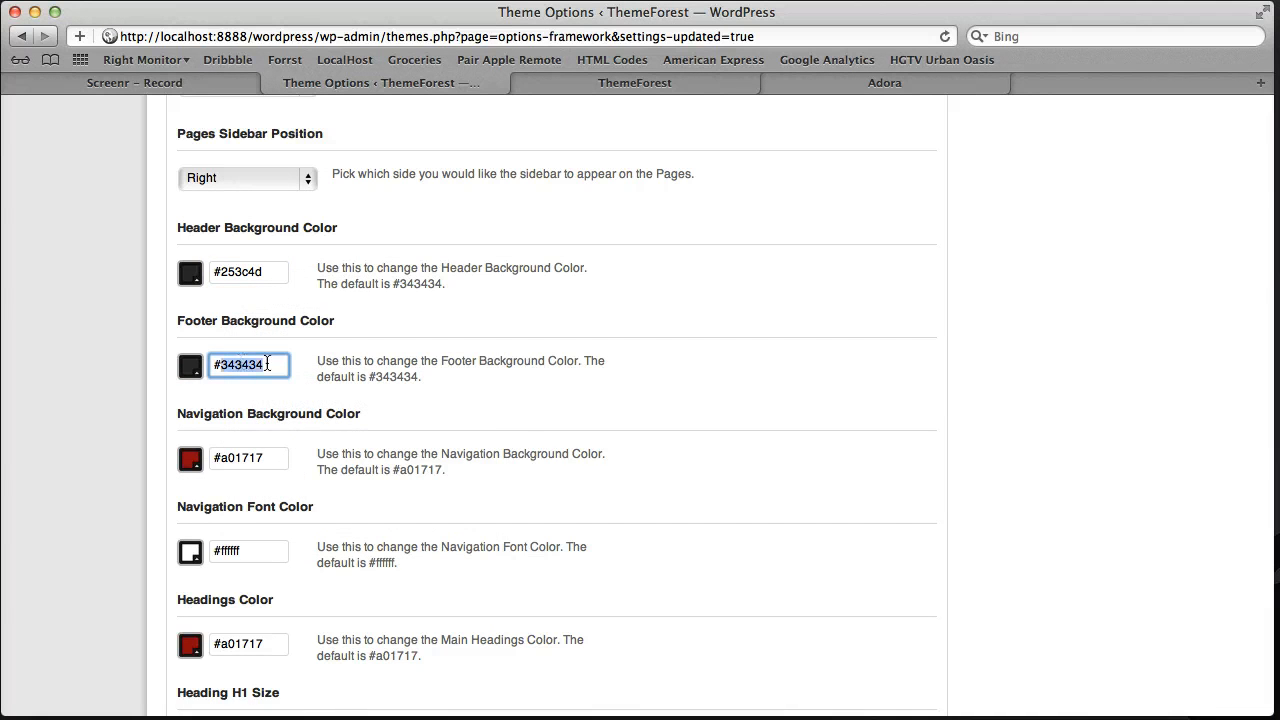
right_click(250, 364)
click(300, 457)
scroll(432, 352, down, 3)
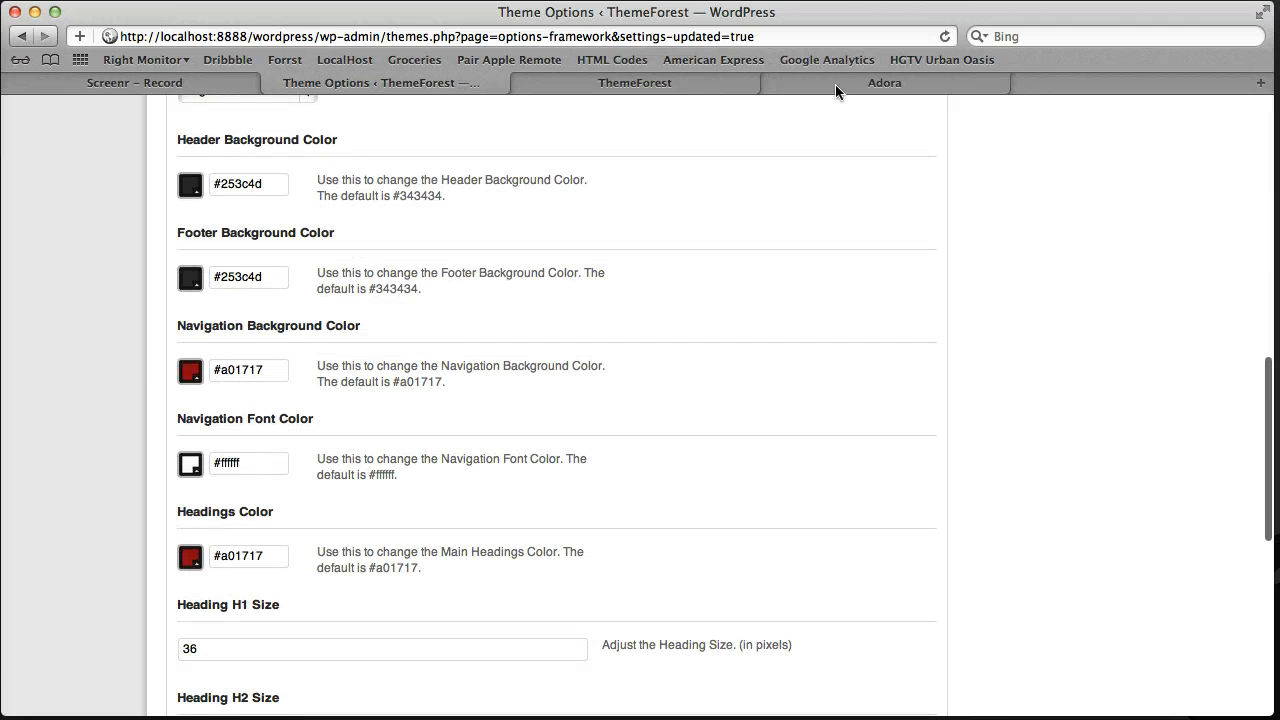
click(836, 84)
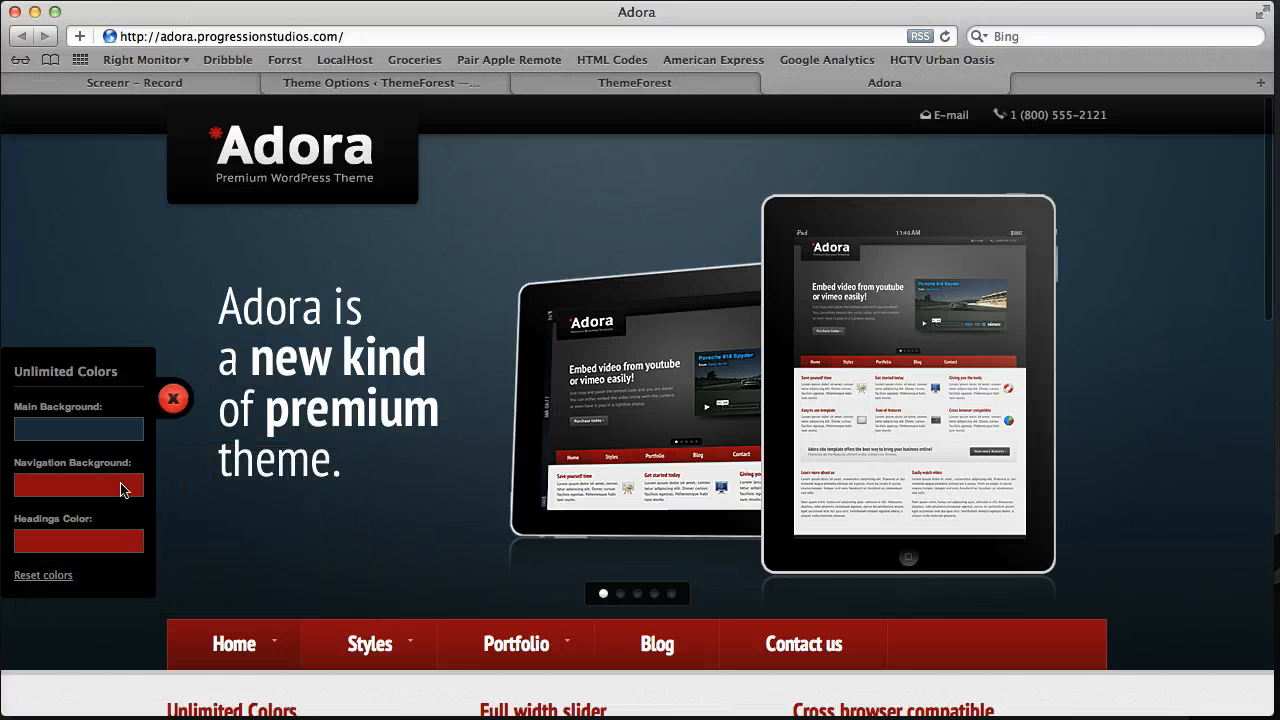
click(640, 85)
click(412, 83)
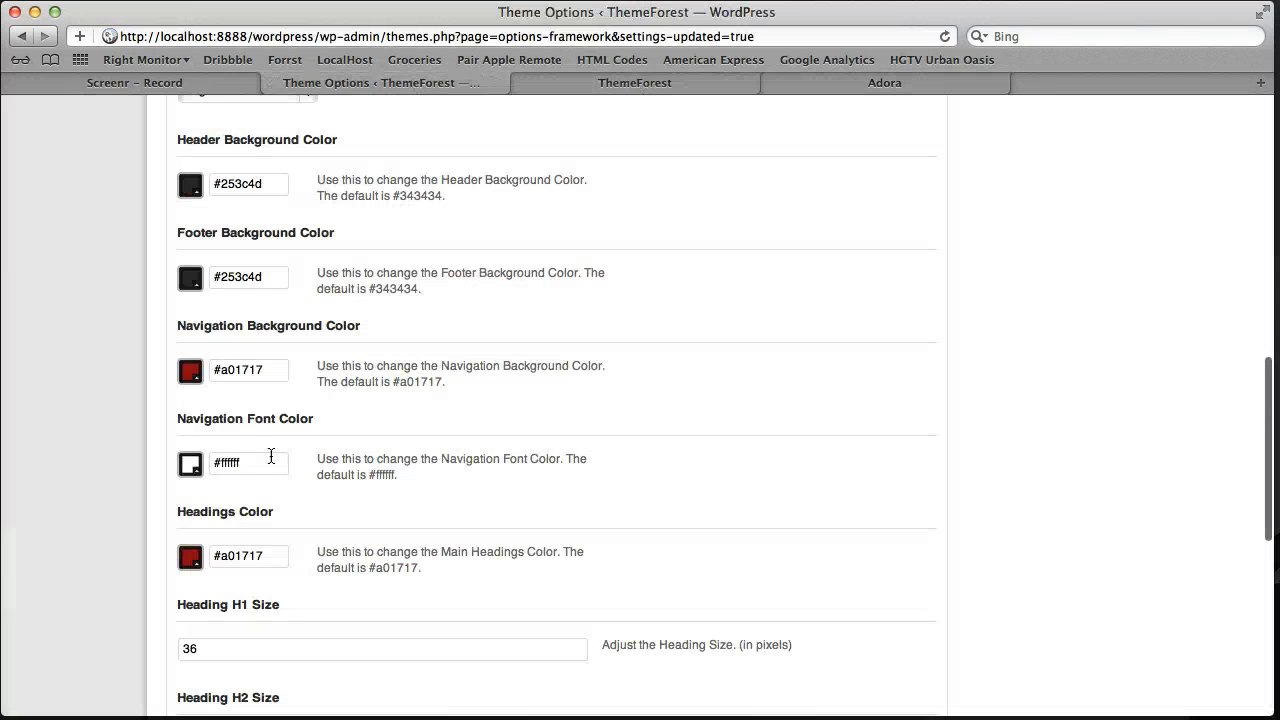
Save the theme options and reload the live site to check the header background color.
scroll(443, 480, down, 15)
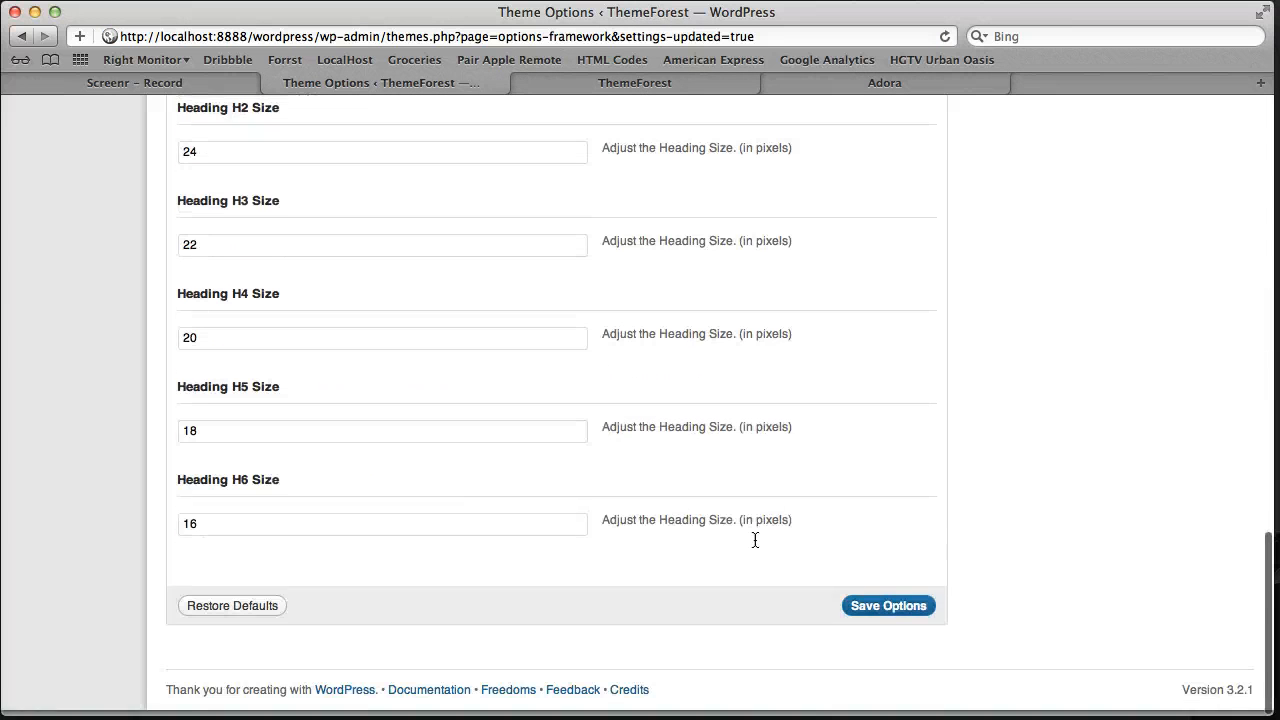
click(886, 614)
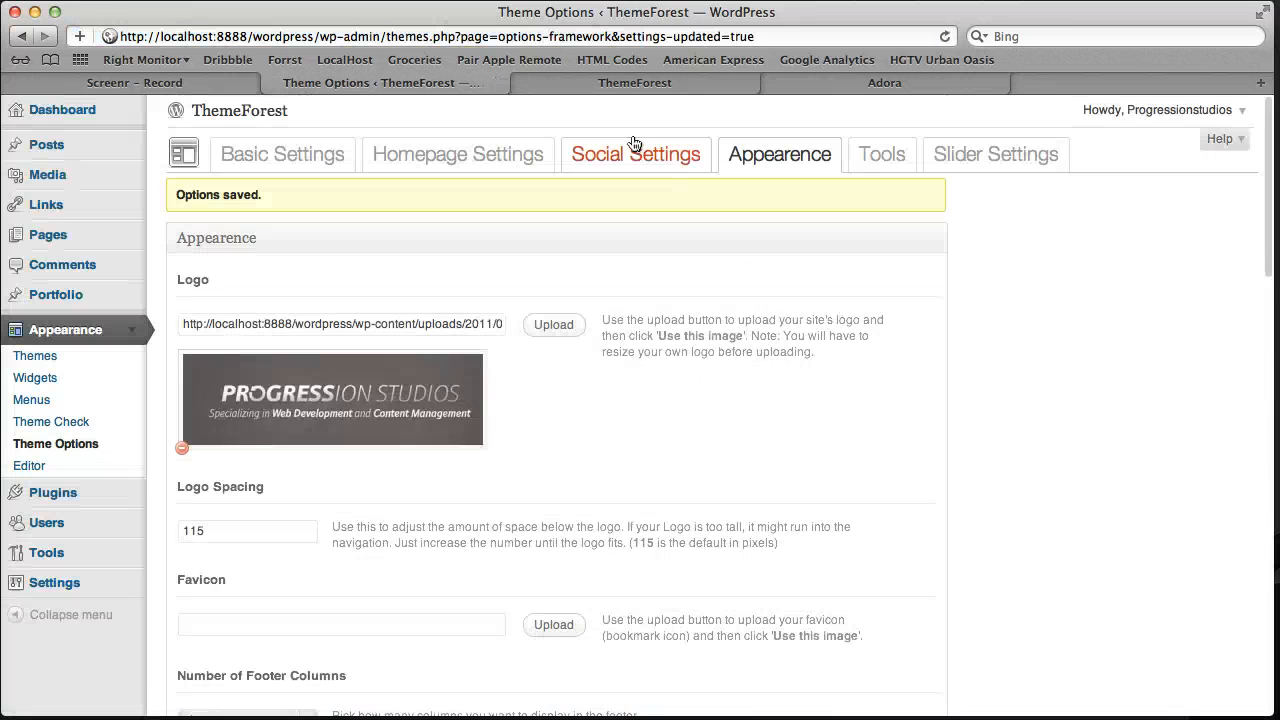
click(643, 85)
click(944, 36)
click(948, 35)
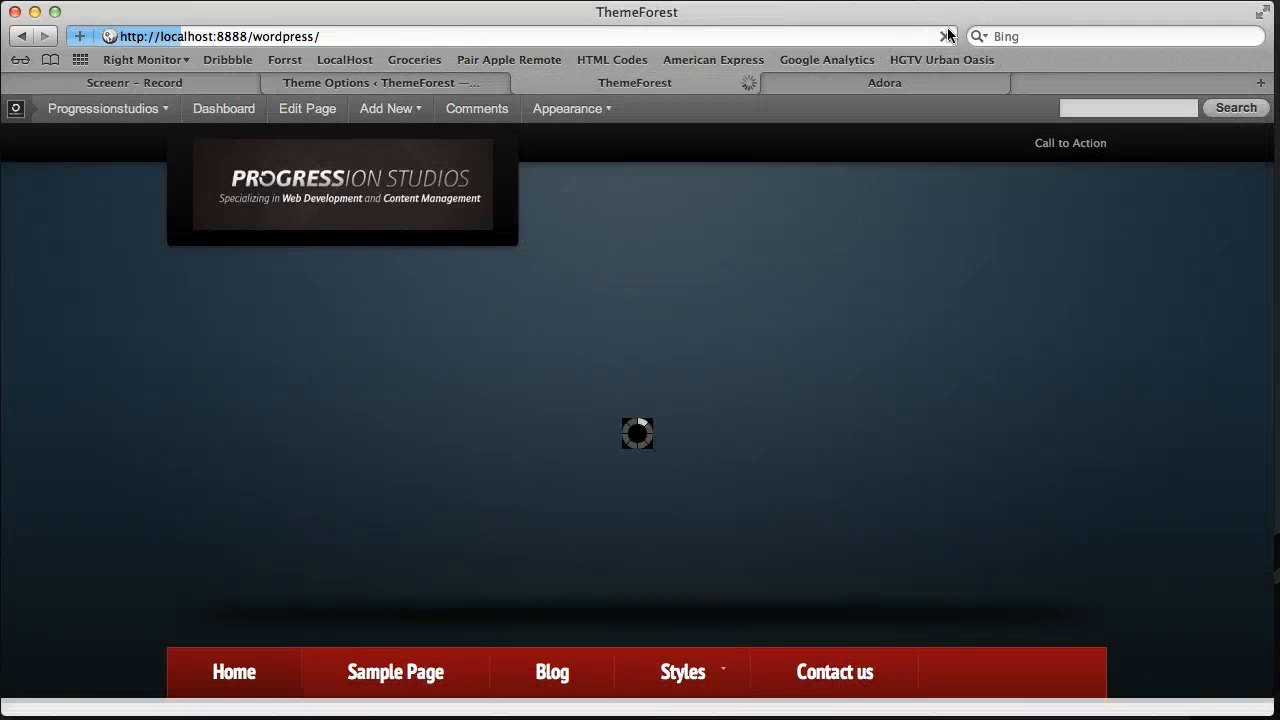
Review the header, footer, navigation and headings color options in the theme options, including the header's color picker.
click(460, 84)
scroll(380, 535, down, 5)
scroll(387, 532, down, 5)
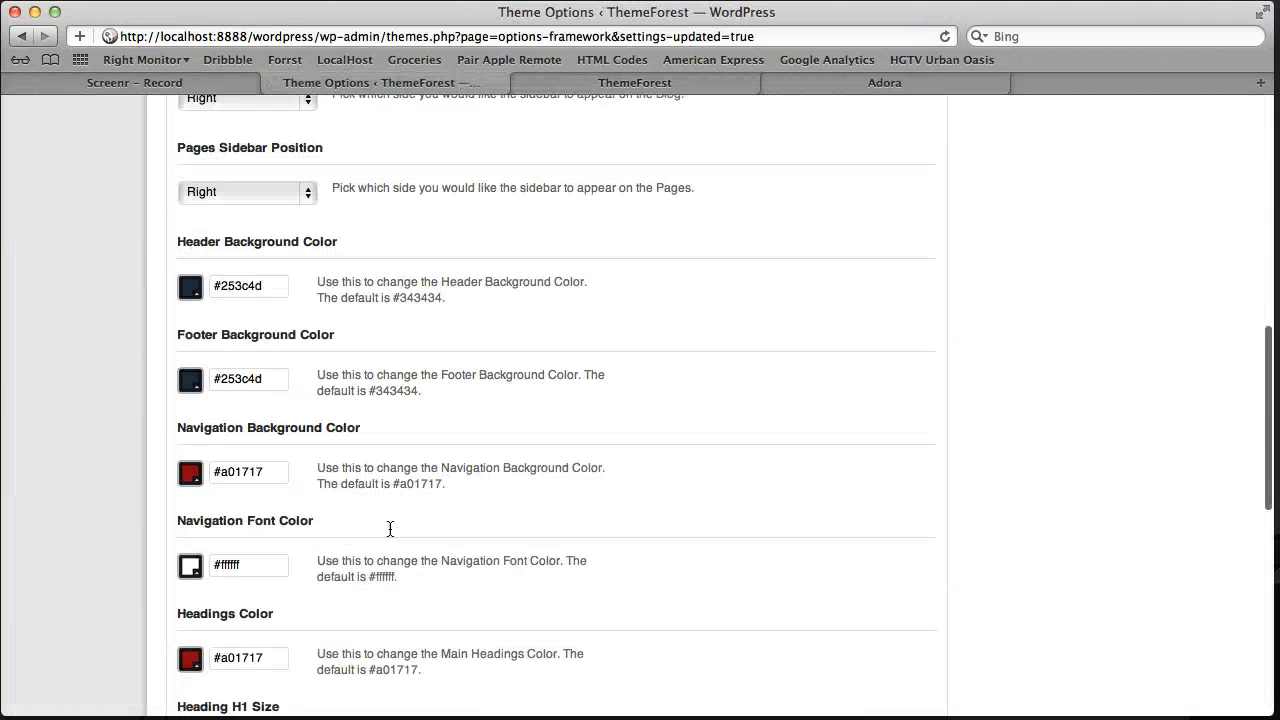
click(190, 245)
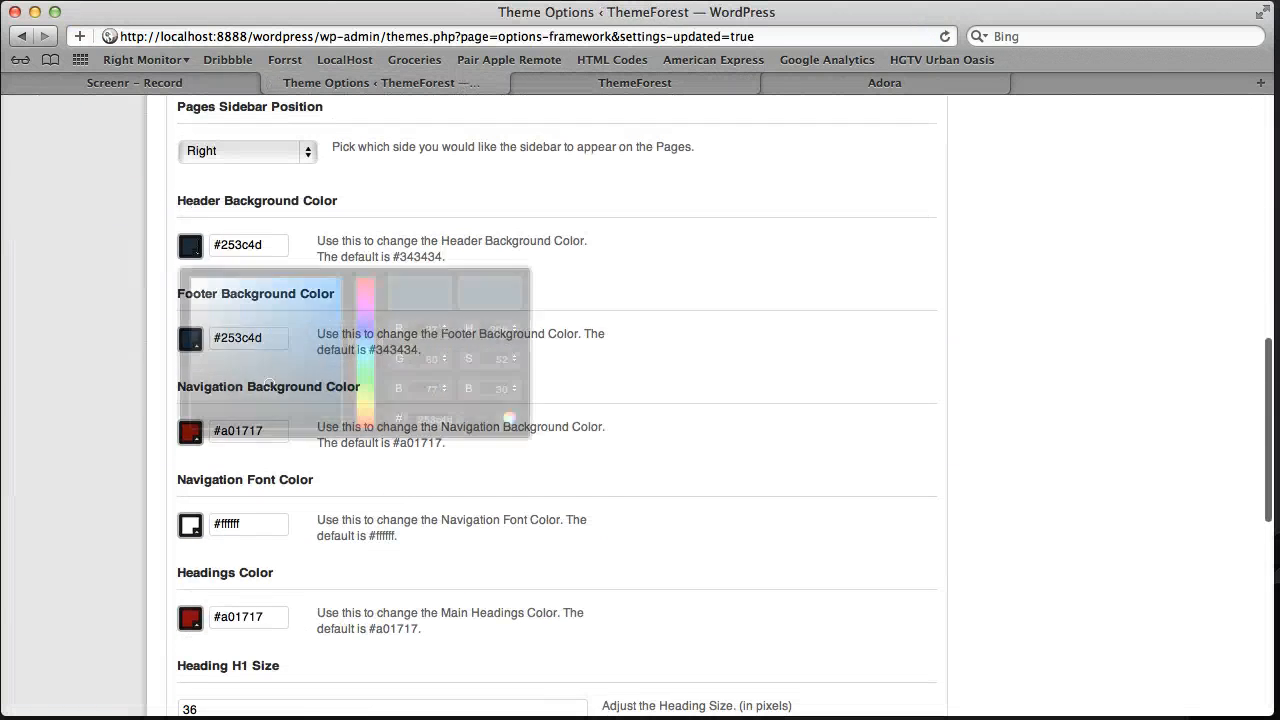
click(509, 201)
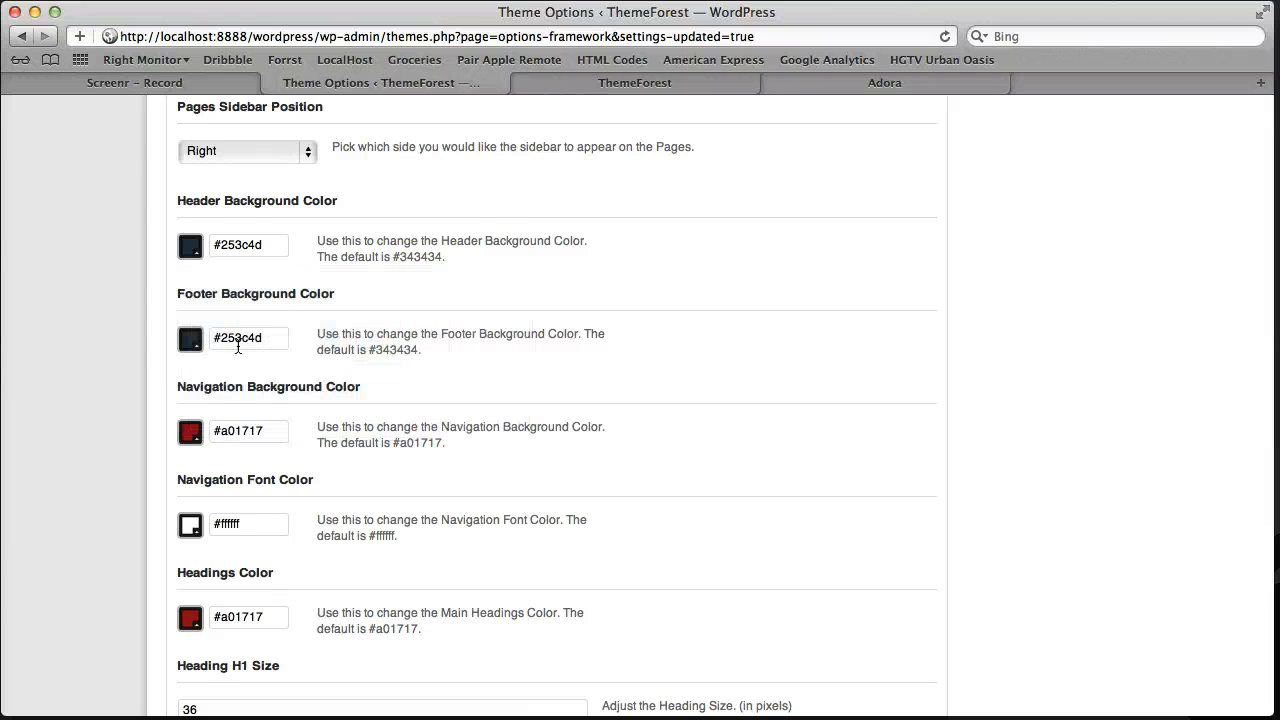
scroll(237, 345, up, 1)
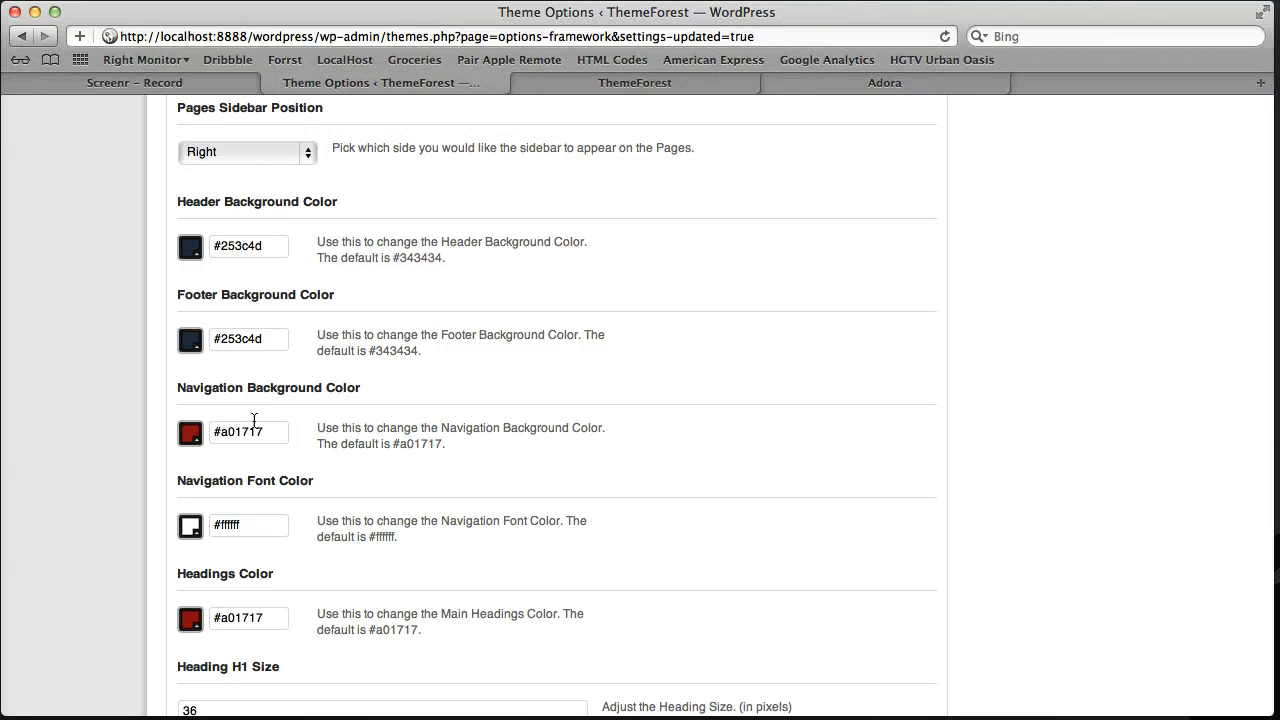
scroll(254, 421, down, 3)
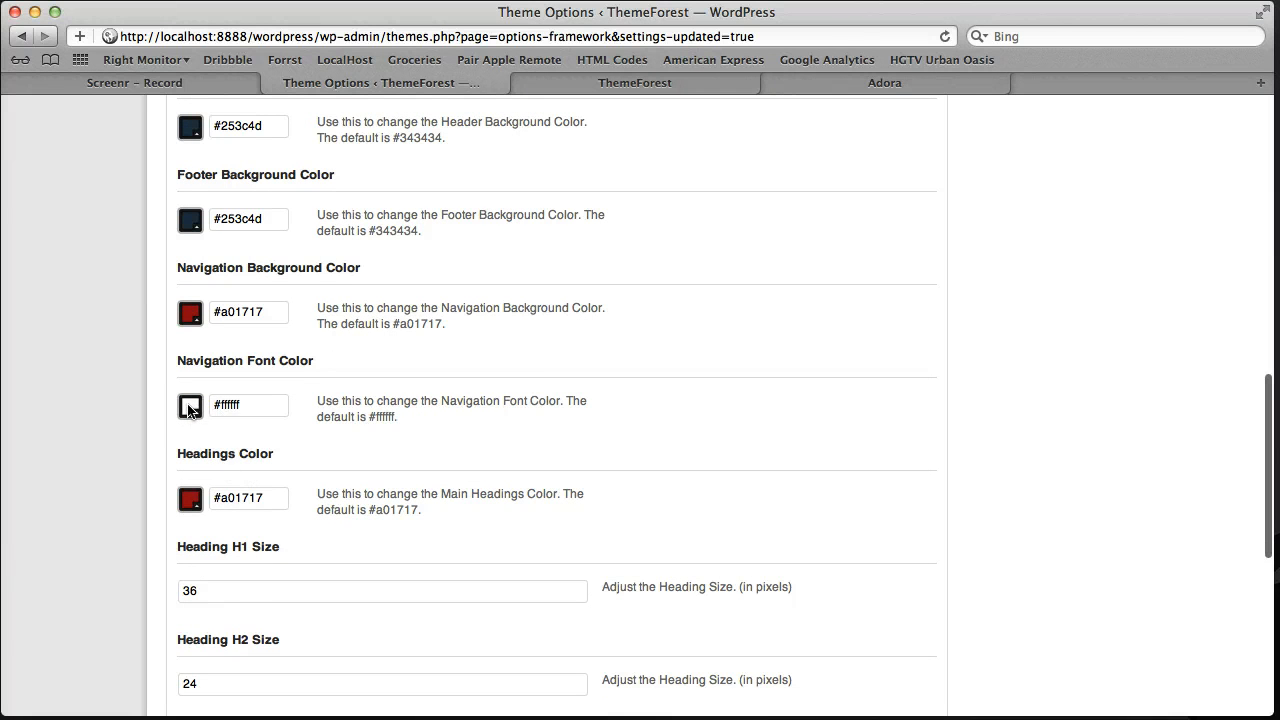
scroll(257, 454, down, 10)
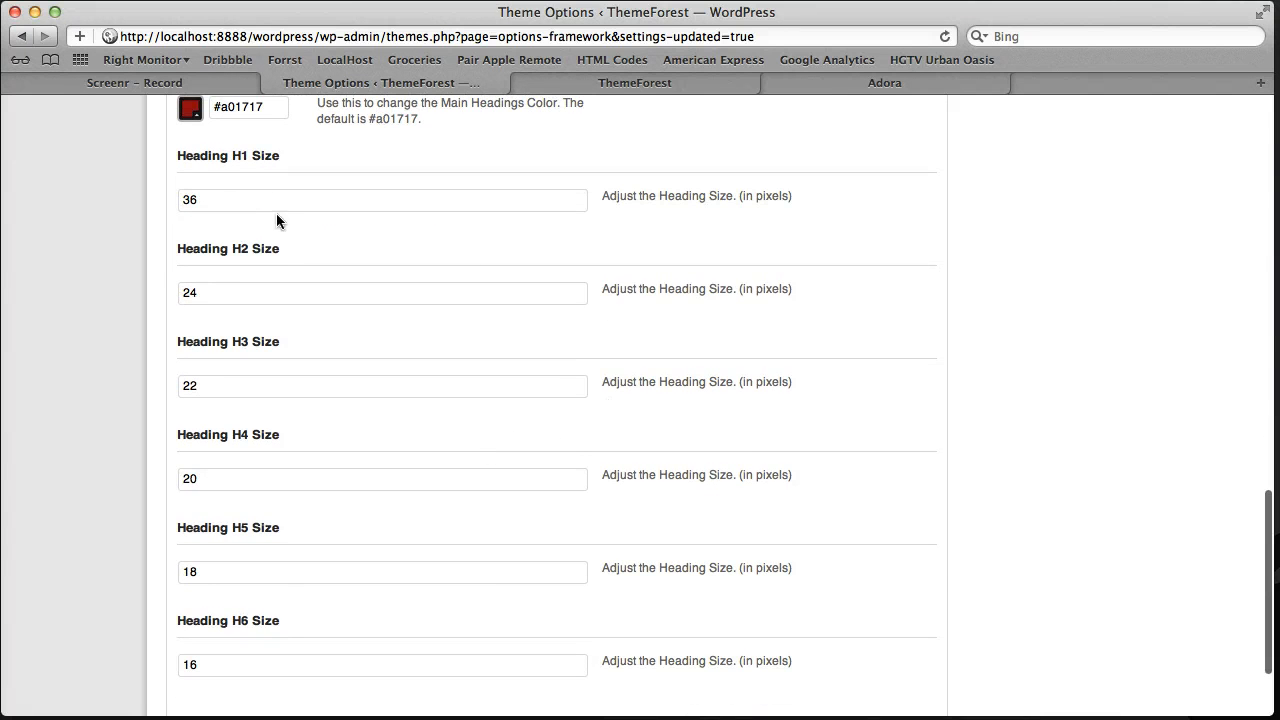
Review the heading size options from H1 to H6 along with the headings color.
key(Tab)
key(Tab)
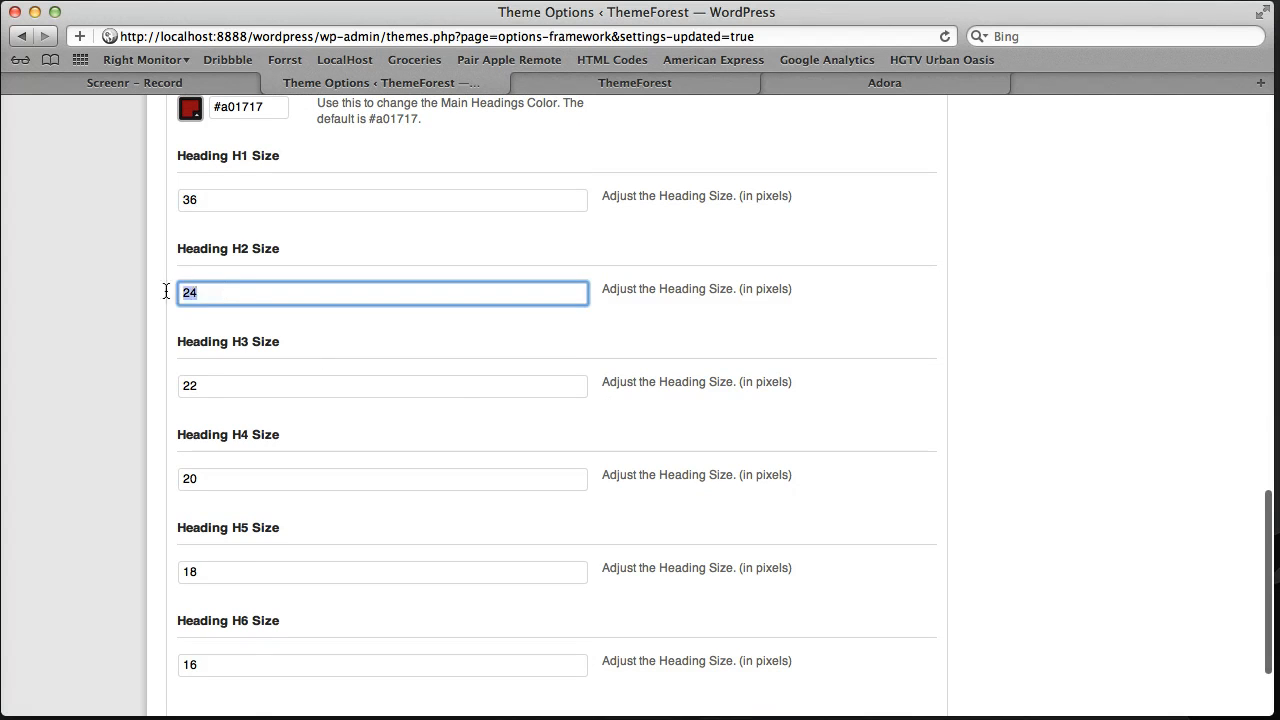
click(766, 323)
scroll(619, 438, down, 3)
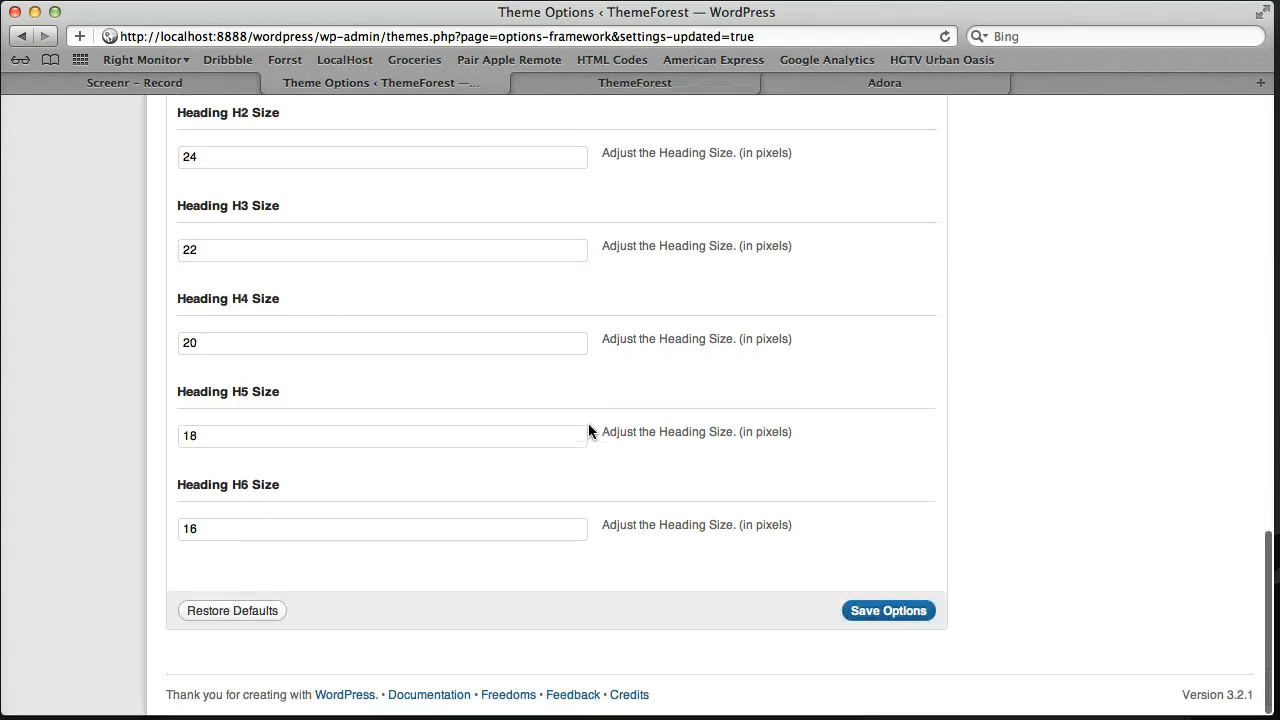
scroll(354, 454, up, 6)
scroll(266, 395, down, 5)
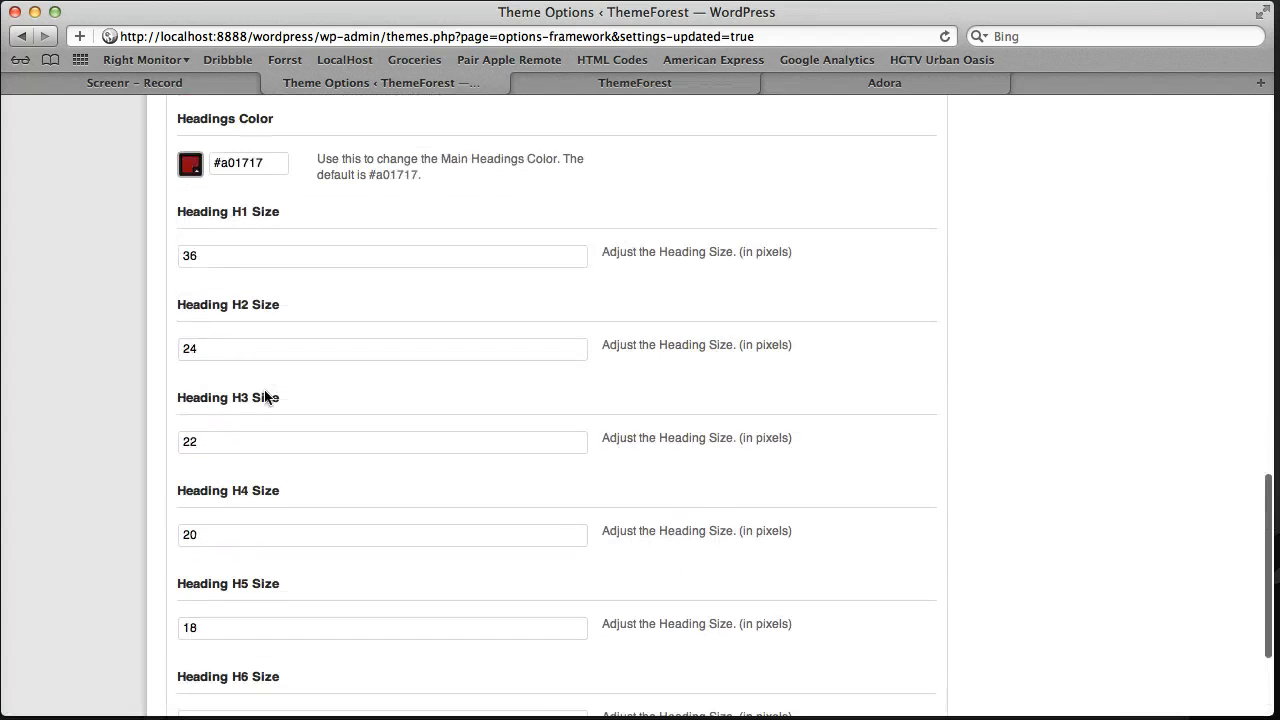
scroll(265, 393, up, 5)
scroll(264, 394, up, 2)
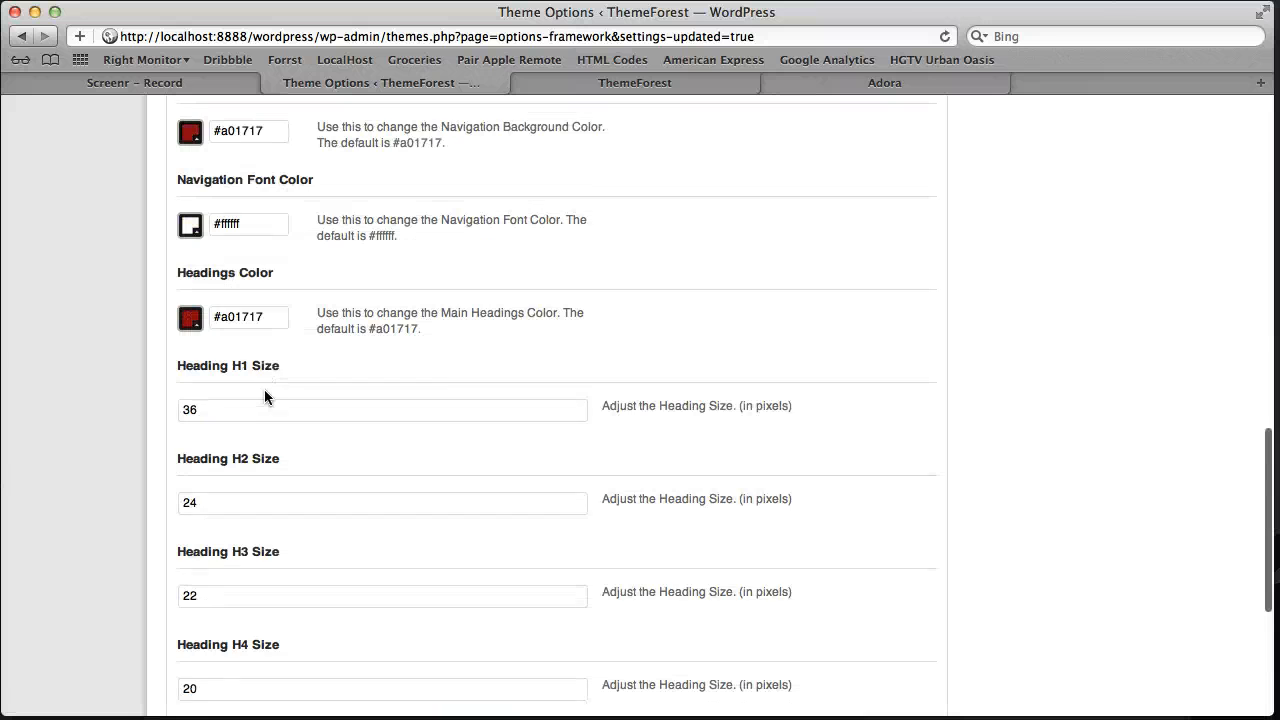
click(257, 405)
double_click(278, 412)
click(566, 354)
Open the live site's Sample Page to examine the space between the logo and the navigation bar.
scroll(567, 353, up, 8)
scroll(567, 353, up, 4)
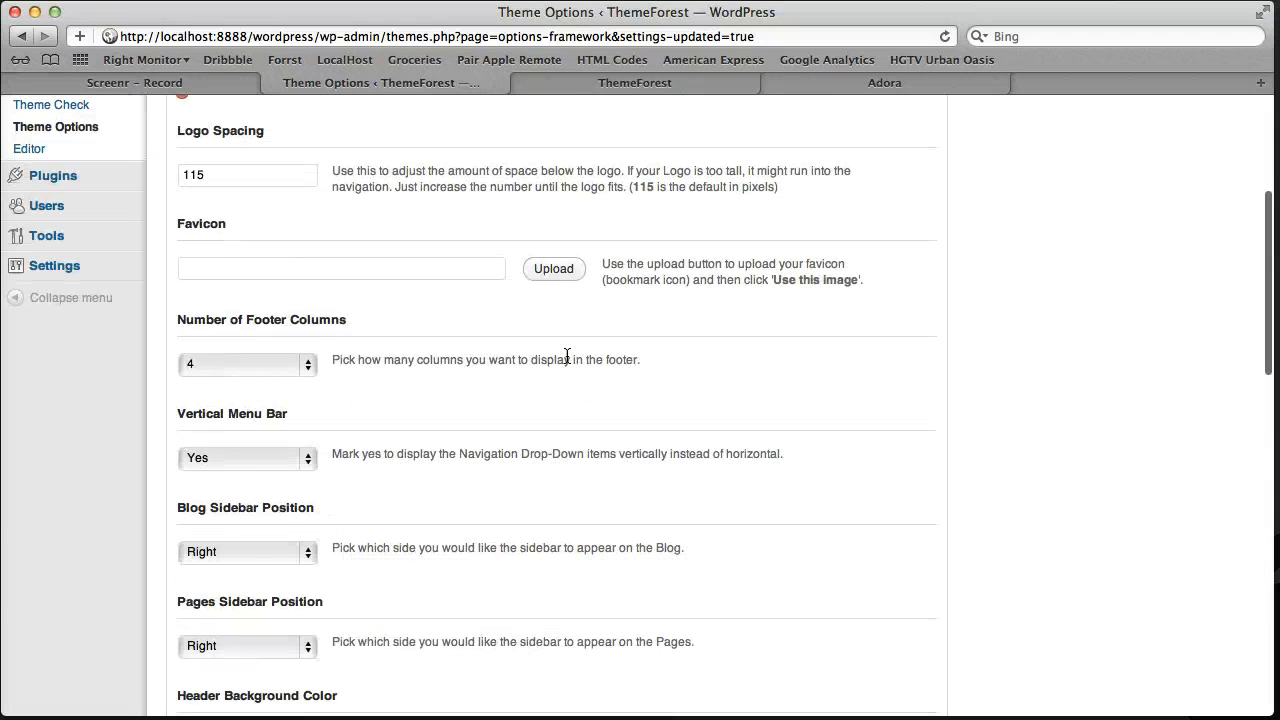
scroll(496, 370, up, 3)
scroll(496, 370, up, 3)
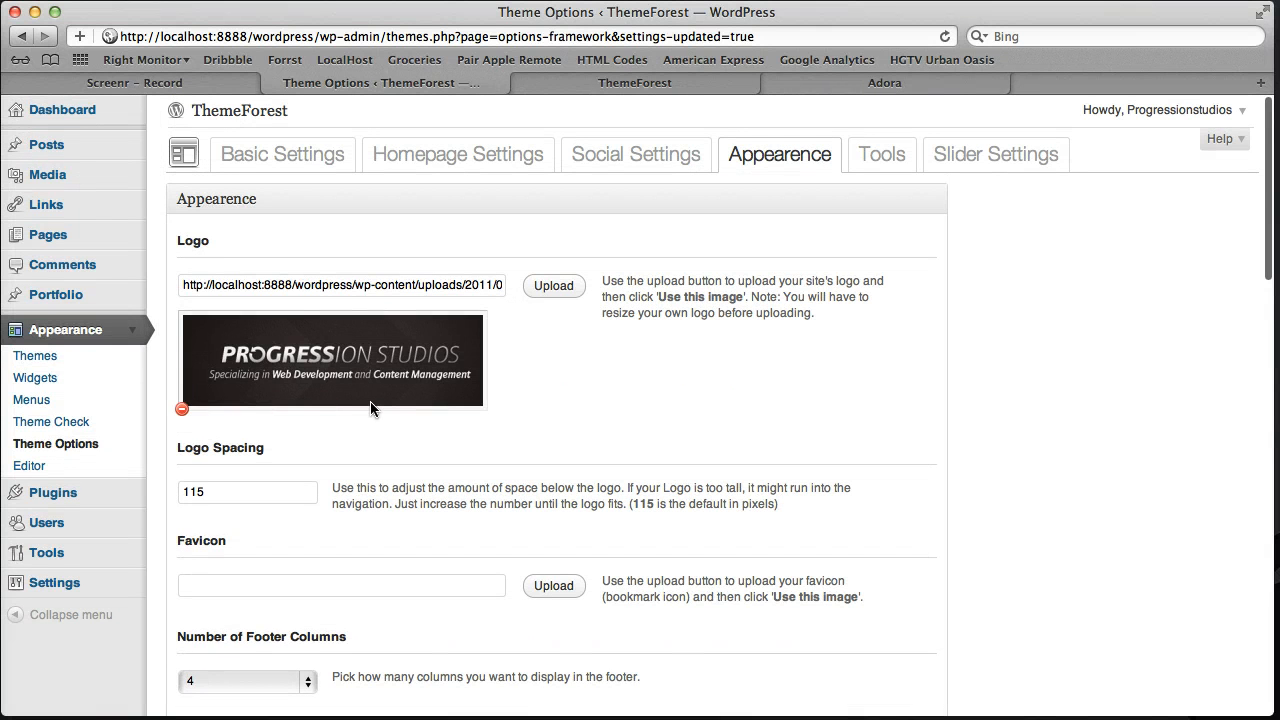
click(575, 85)
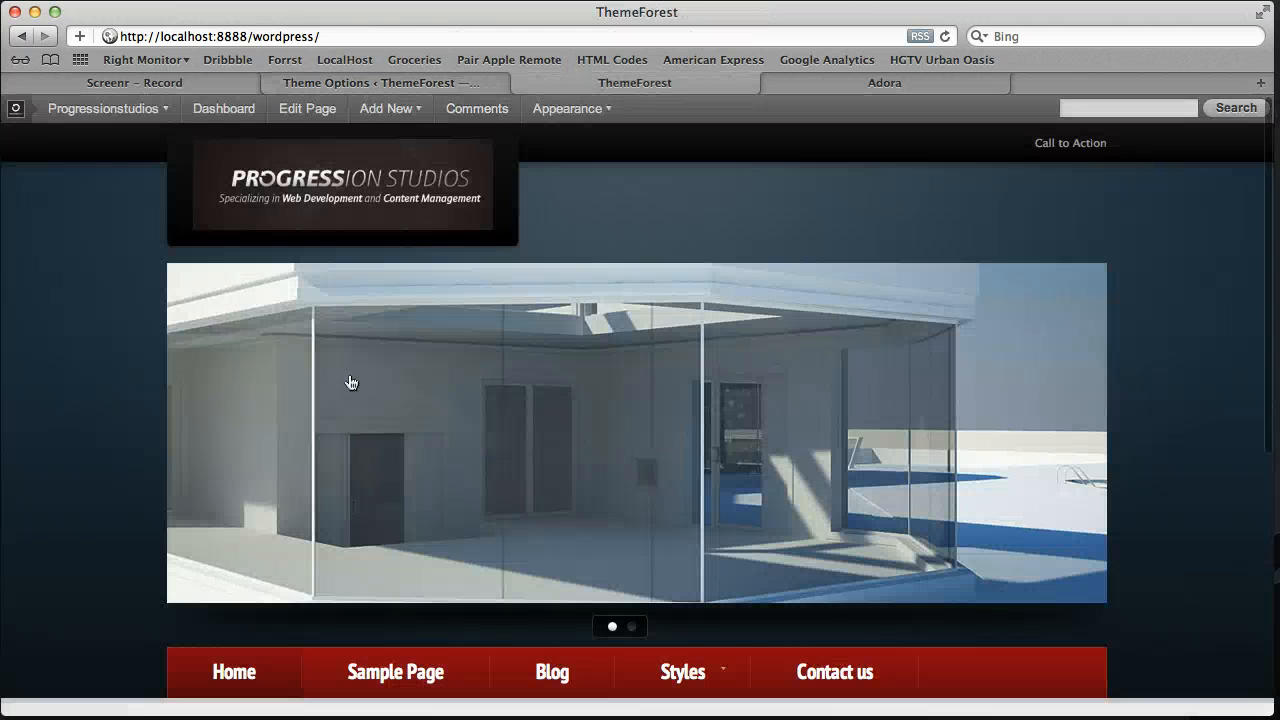
click(463, 671)
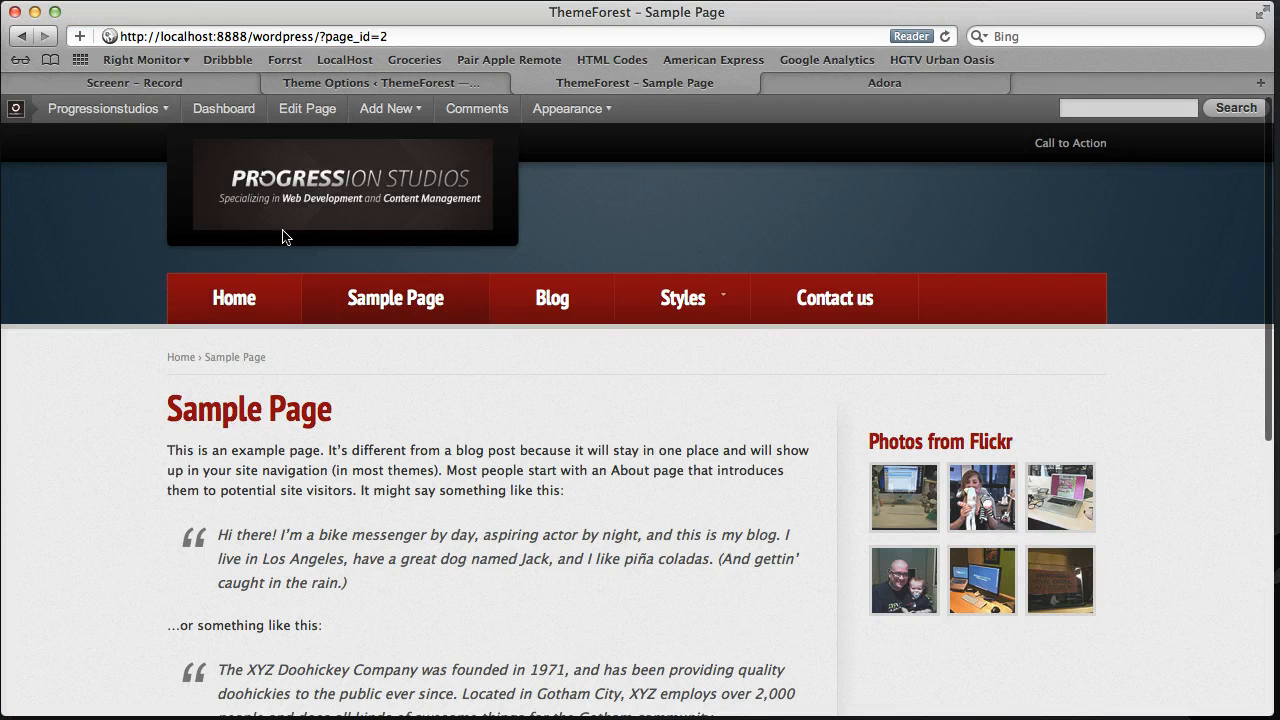
Set the Logo Spacing to 315 in the theme's appearance options.
click(272, 82)
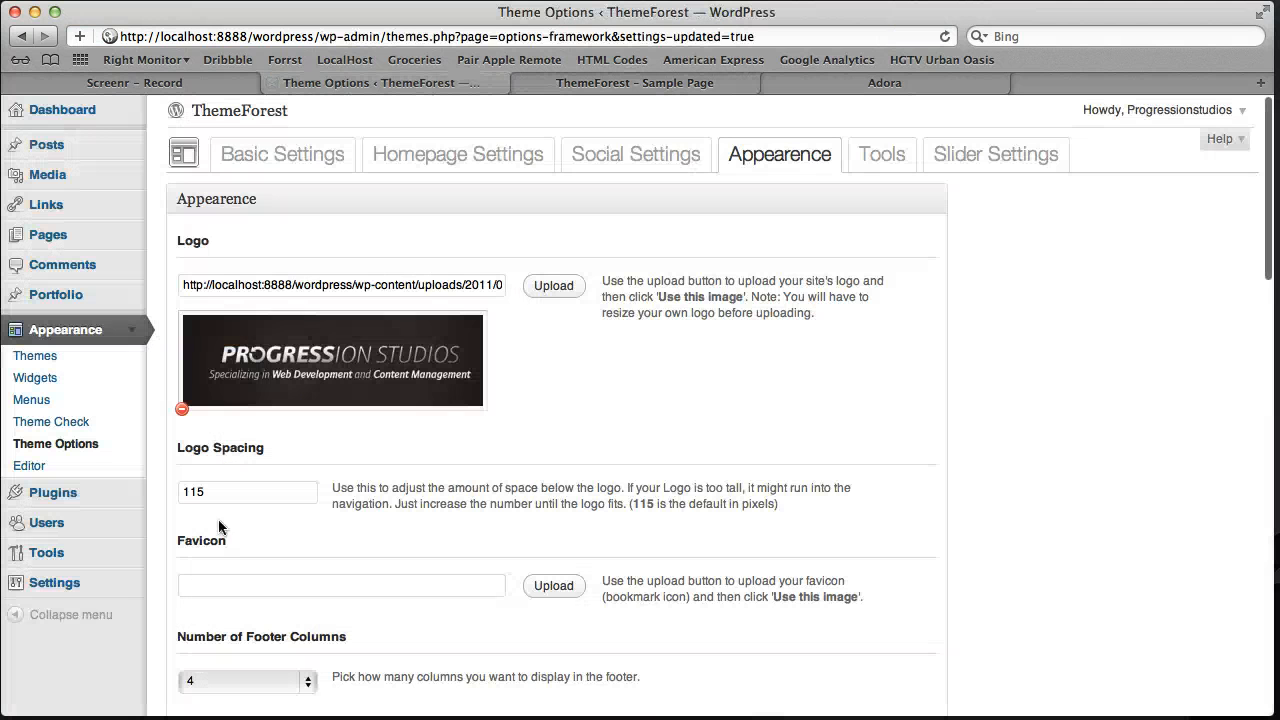
click(191, 494)
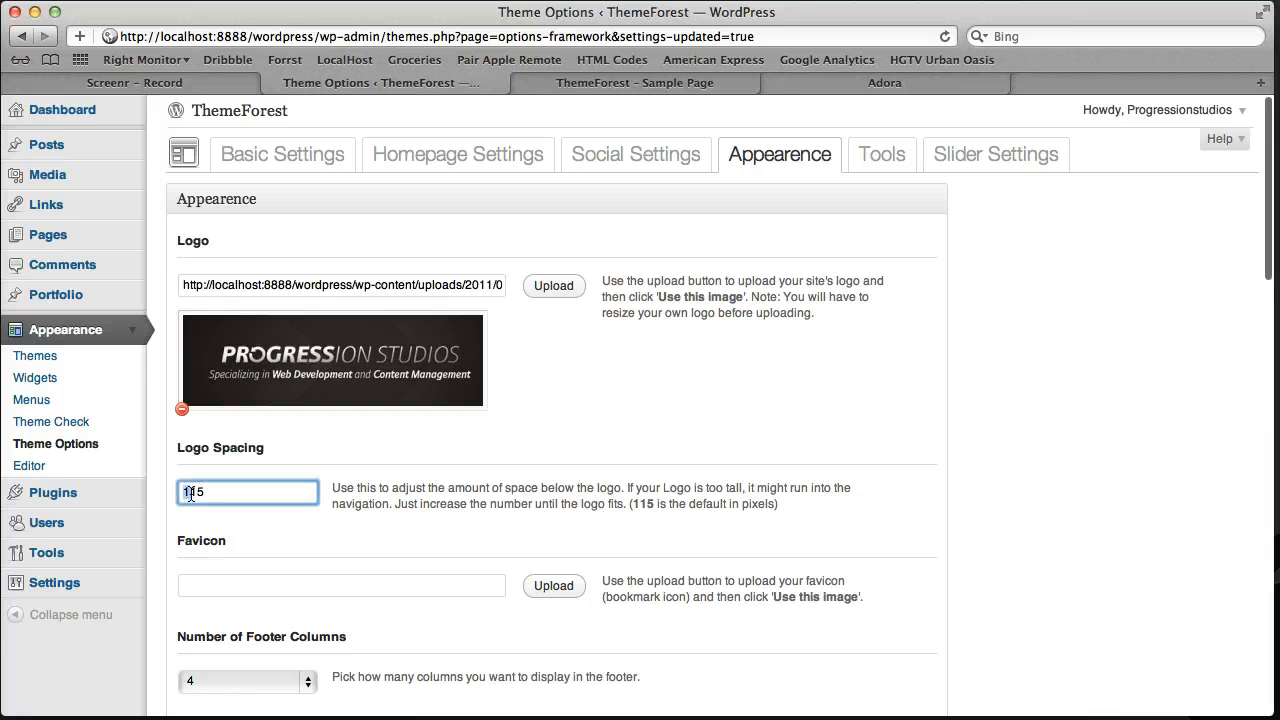
text(3)
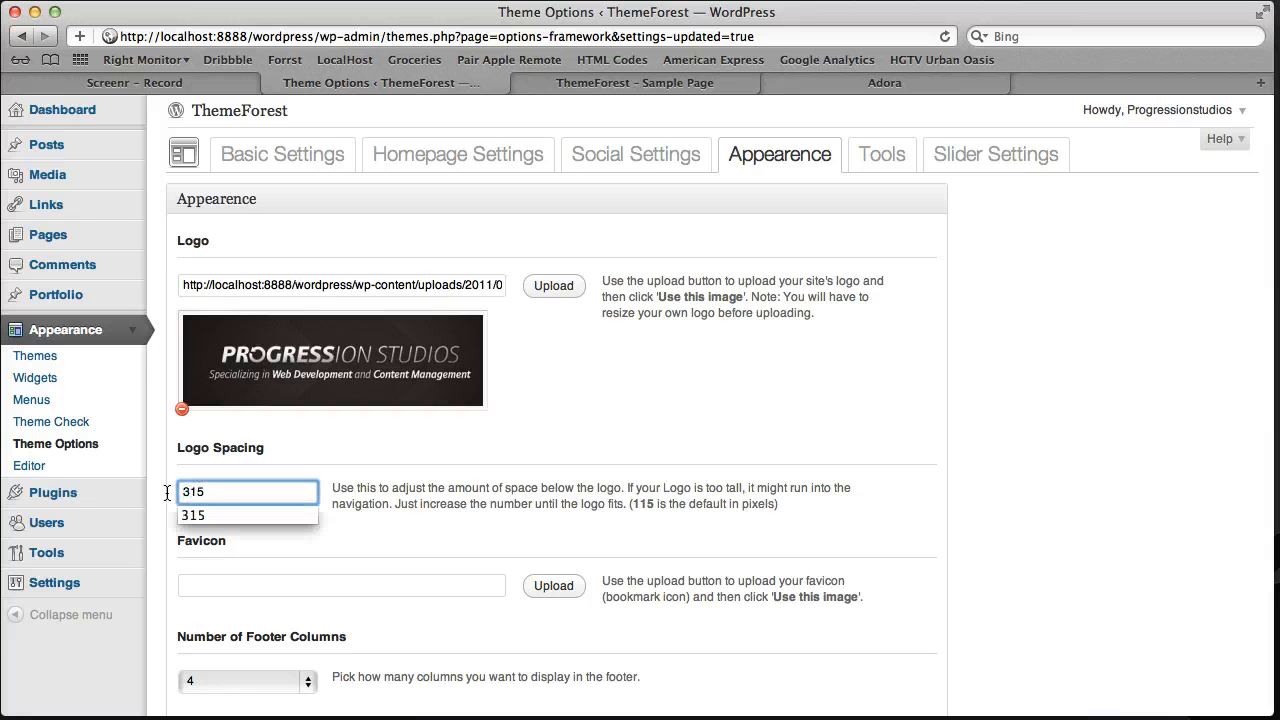
click(342, 464)
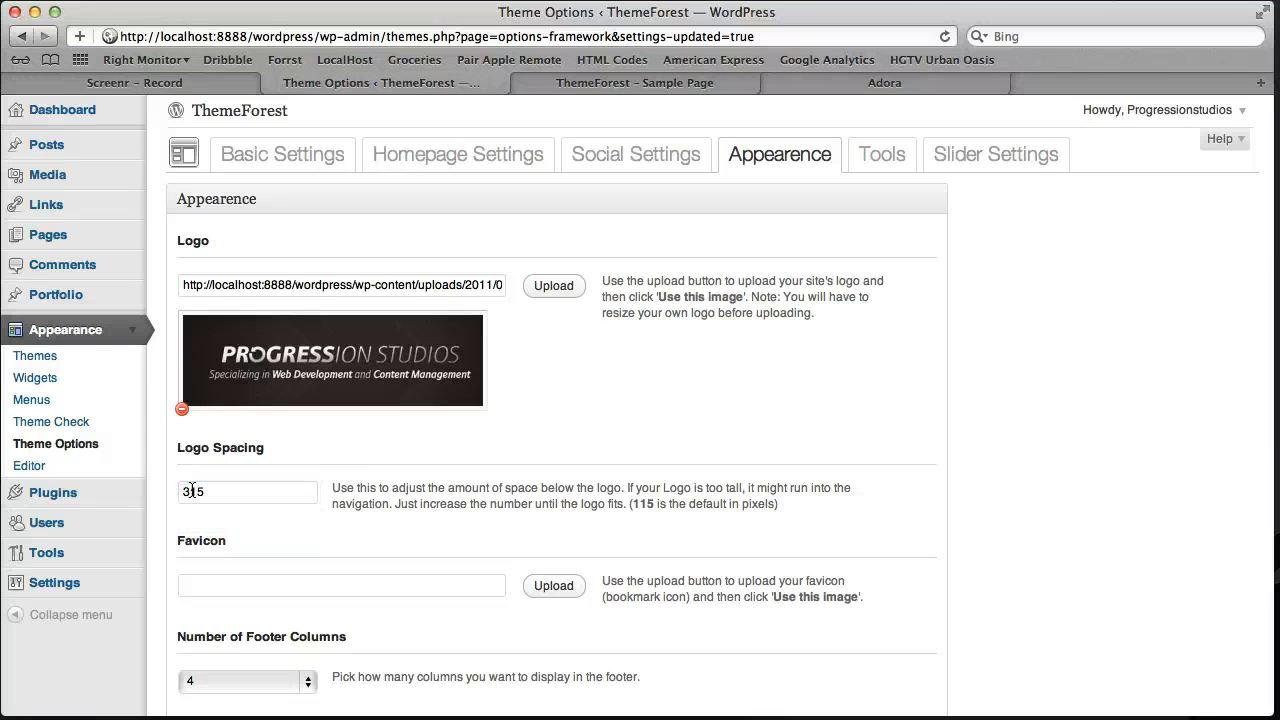
Save the theme options and reload the live Sample Page to check the space below the logo.
scroll(563, 515, down, 5)
scroll(567, 511, down, 10)
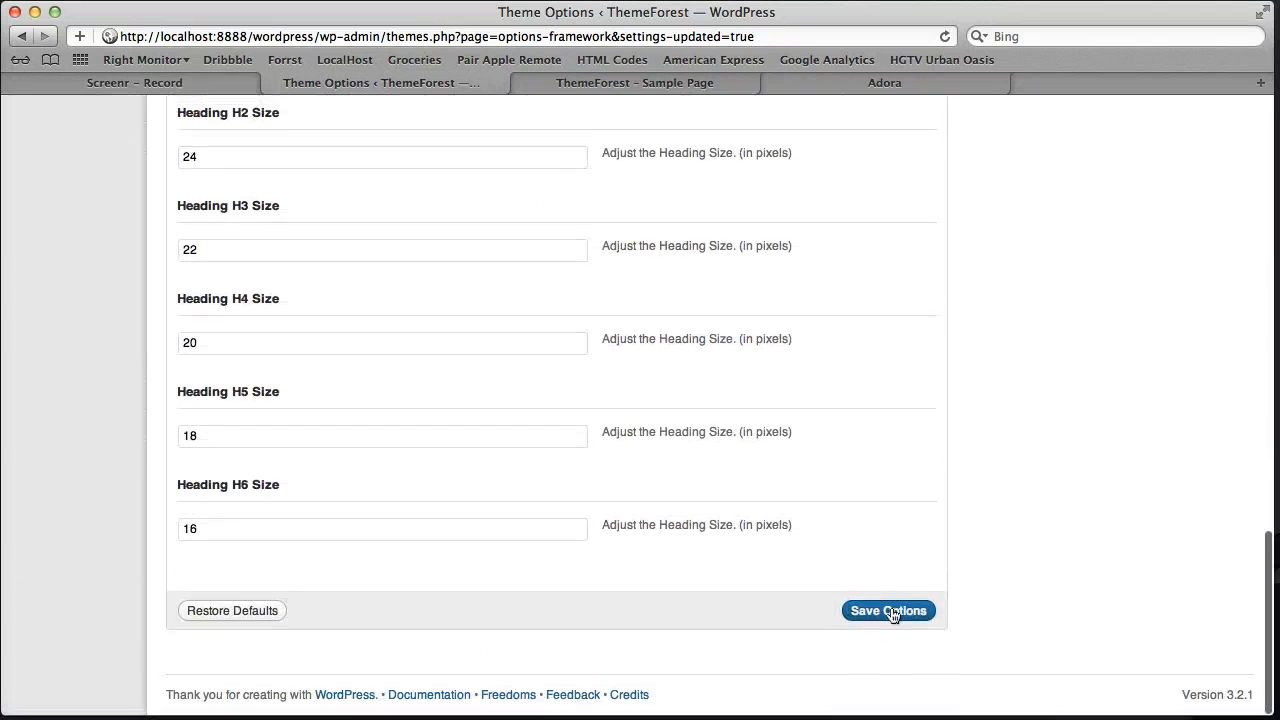
click(894, 608)
click(633, 82)
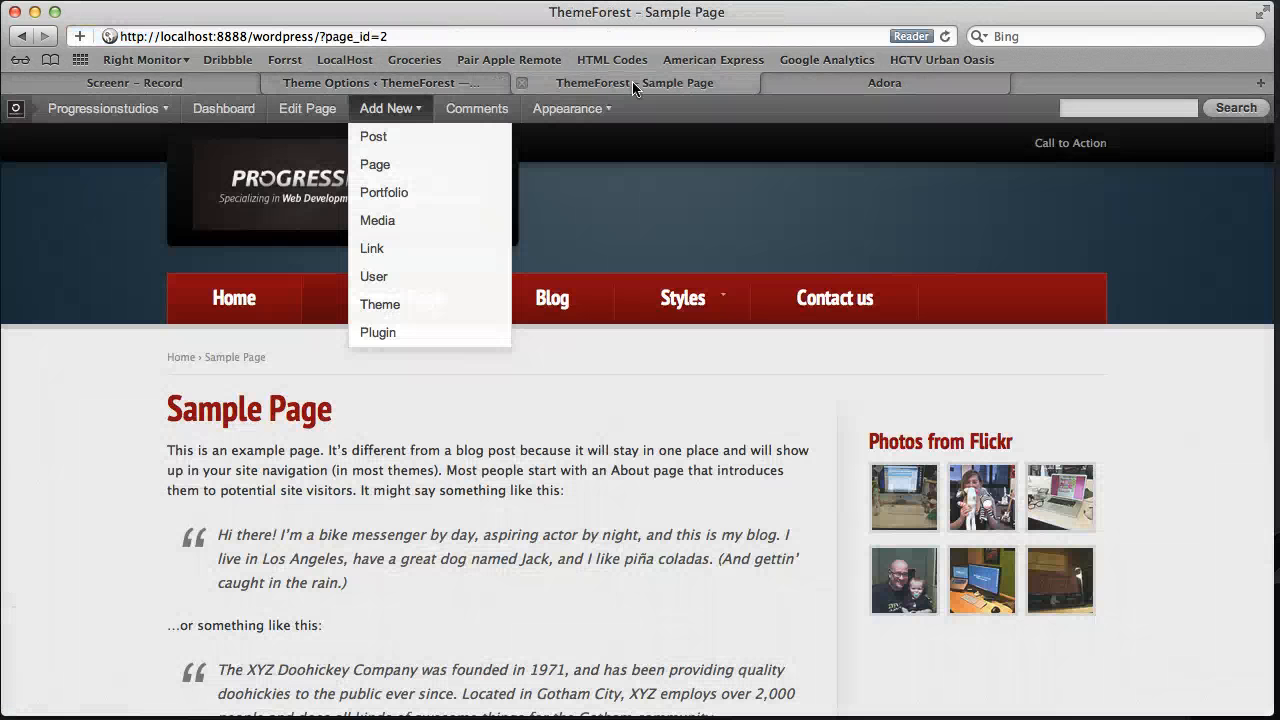
click(944, 36)
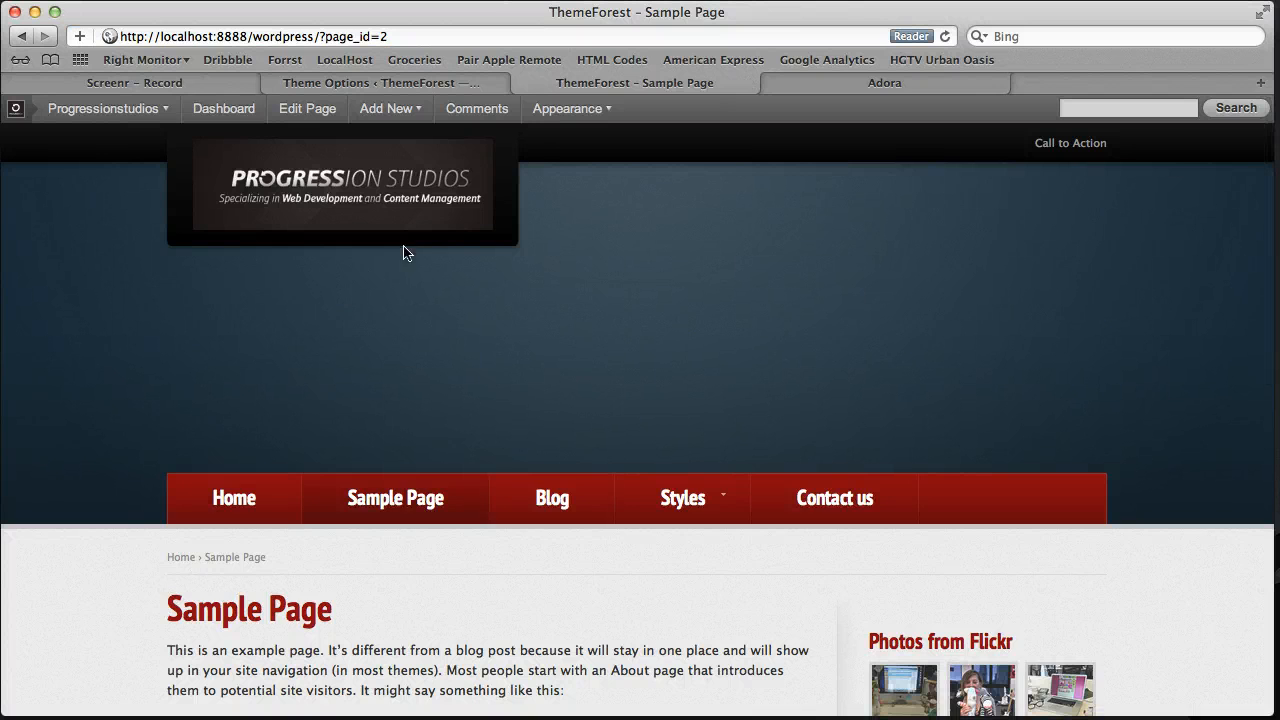
click(408, 206)
click(405, 670)
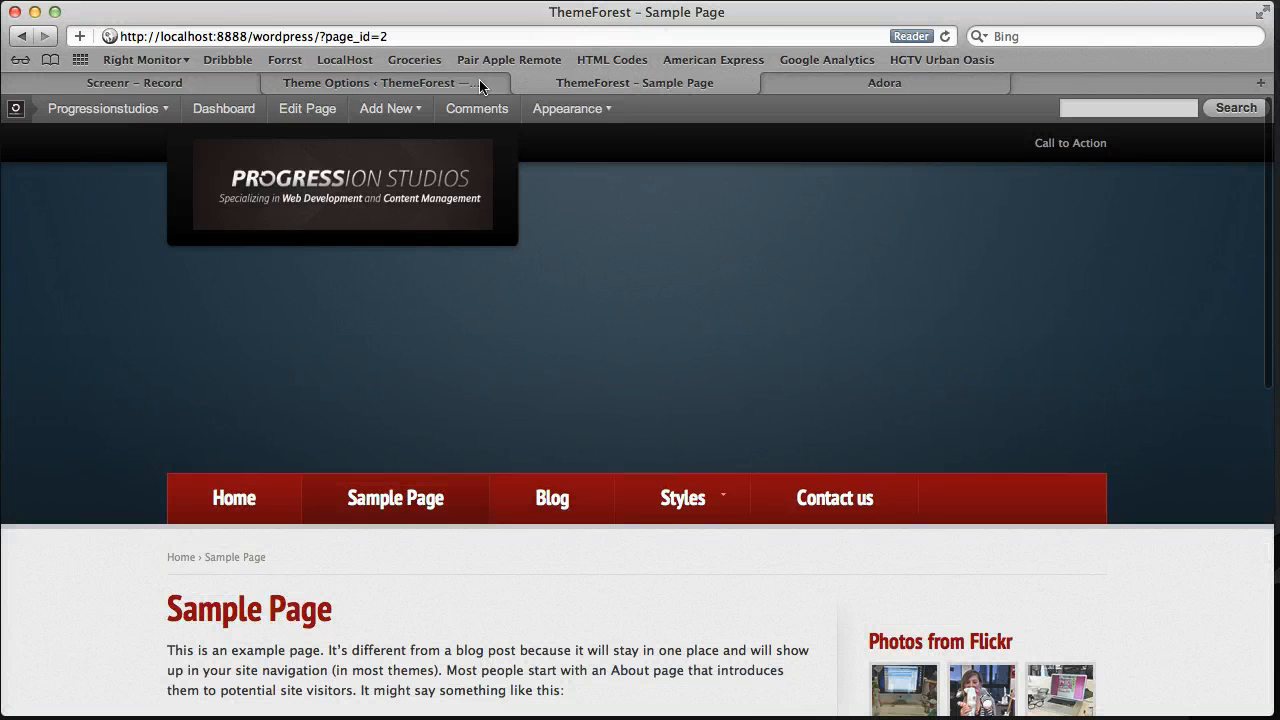
Set the Logo Spacing back to its default of 115 in the theme's appearance options and save the options.
click(474, 82)
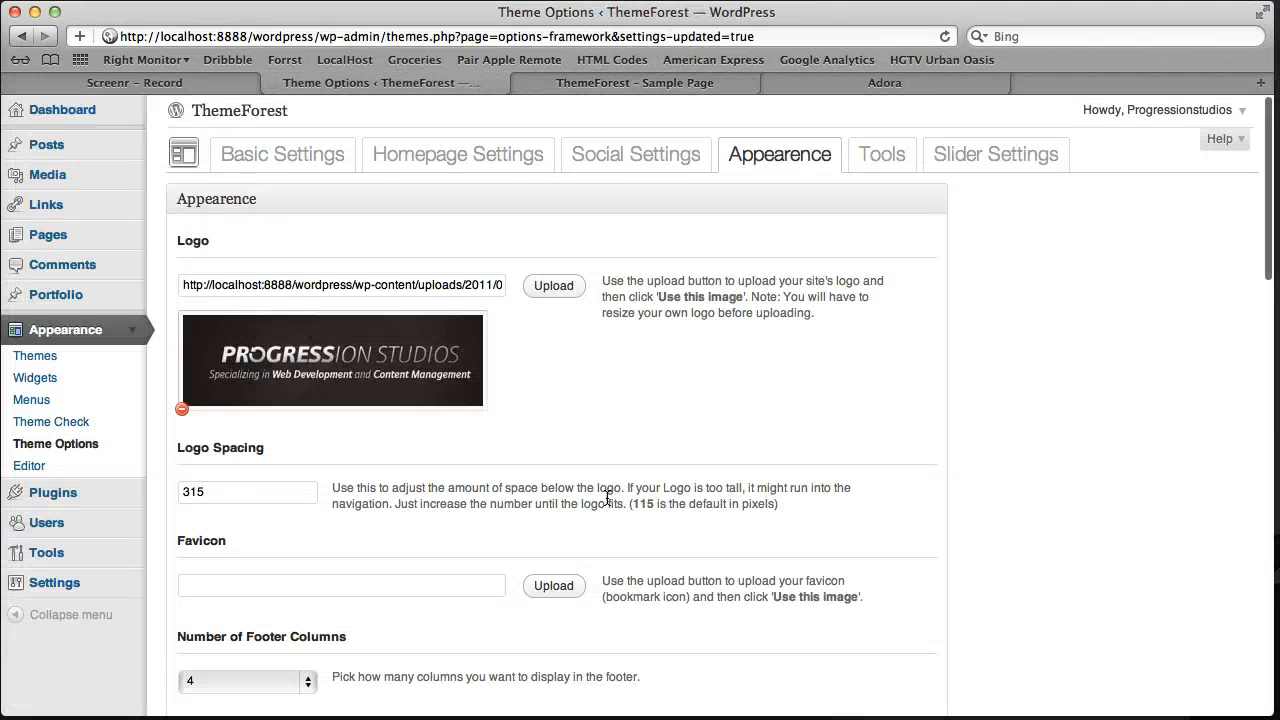
double_click(641, 503)
right_click(641, 503)
click(700, 557)
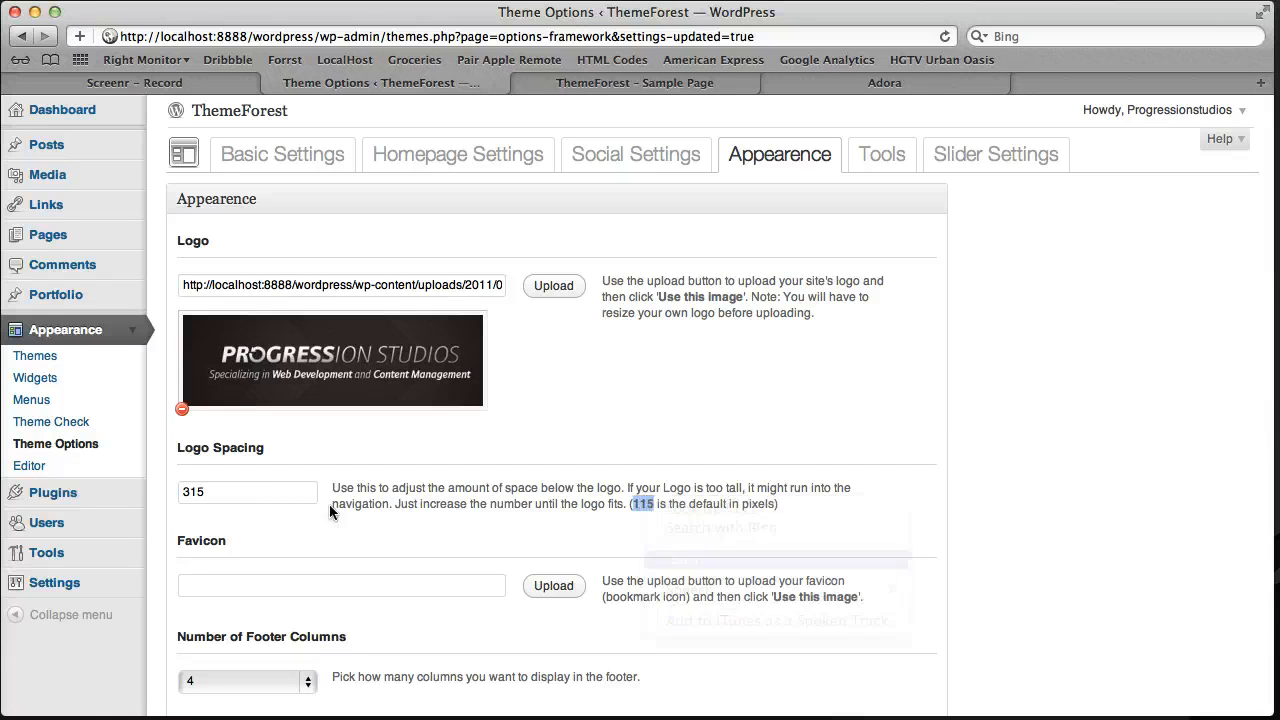
double_click(278, 493)
key(super+v)
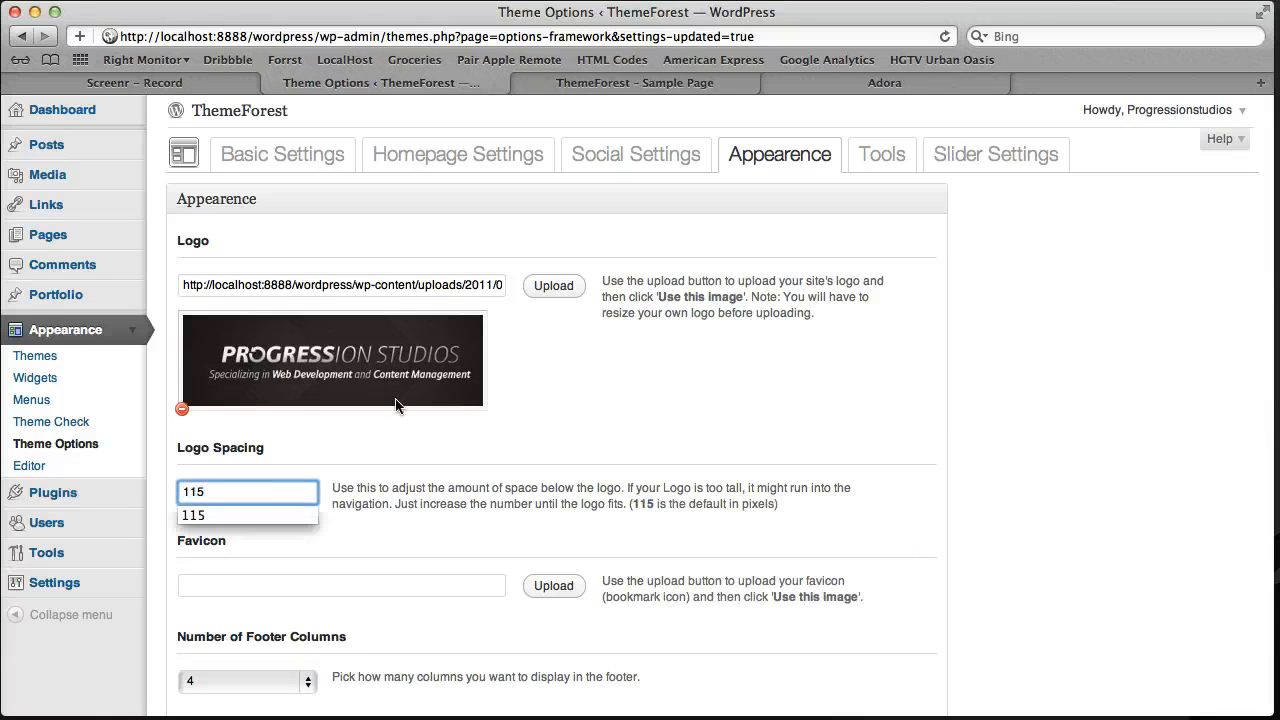
click(397, 401)
scroll(509, 441, down, 20)
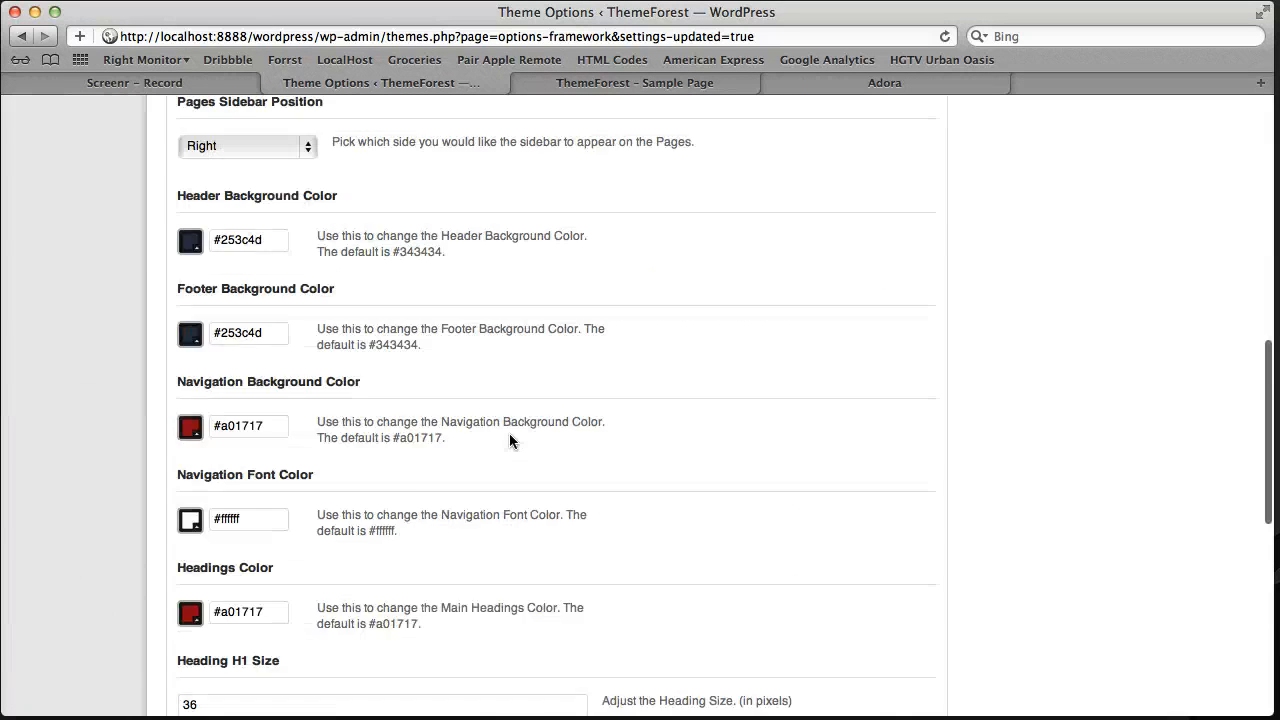
click(888, 607)
Reload the live Sample Page to check the default logo spacing, and return to the theme options.
click(634, 84)
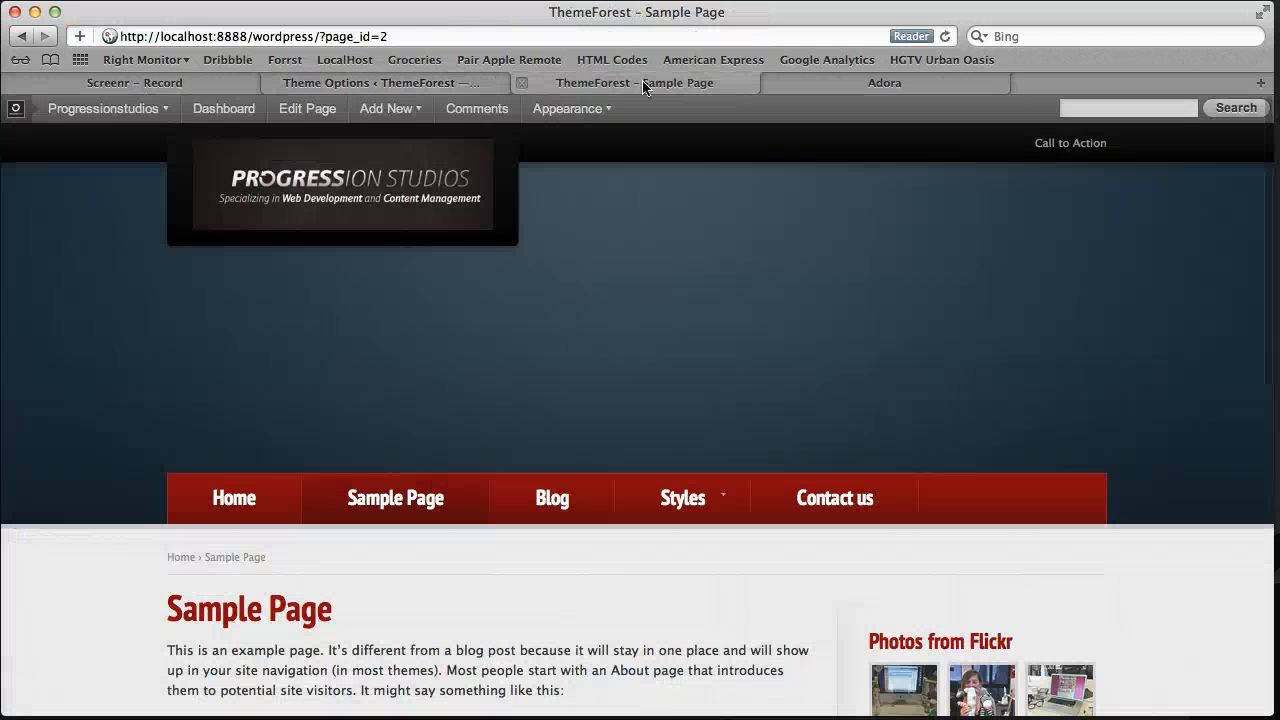
click(943, 36)
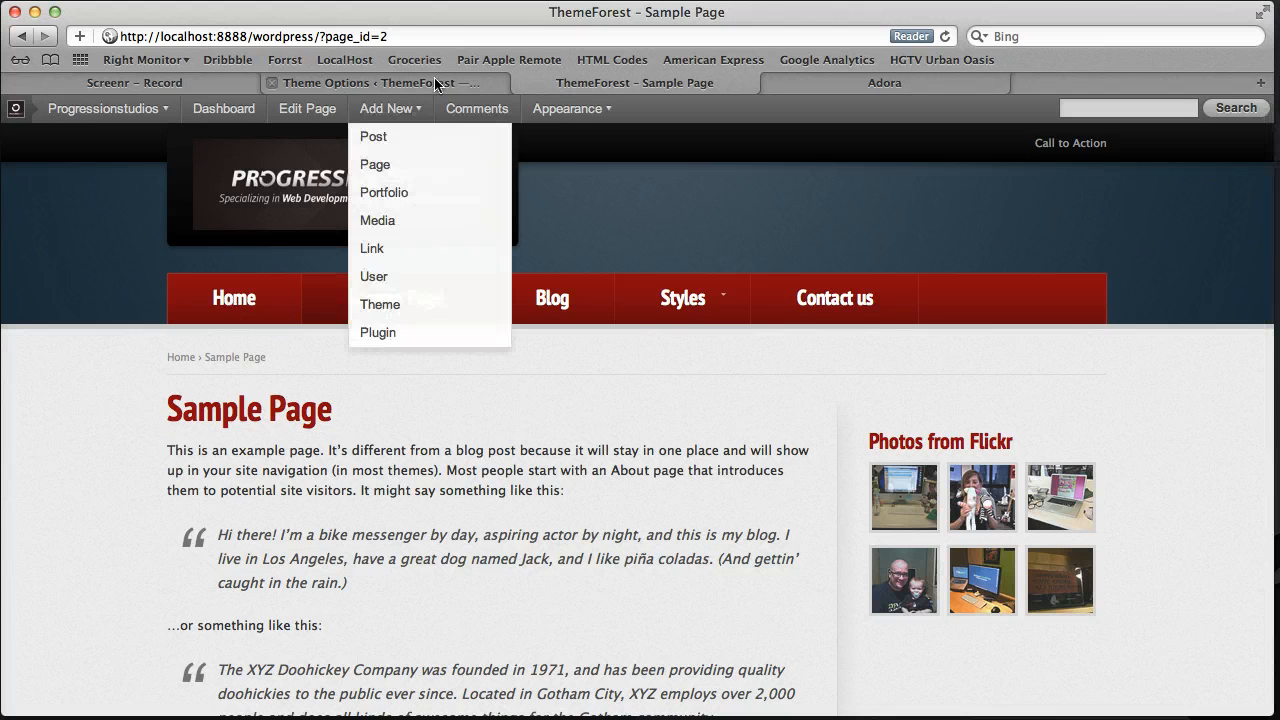
click(385, 82)
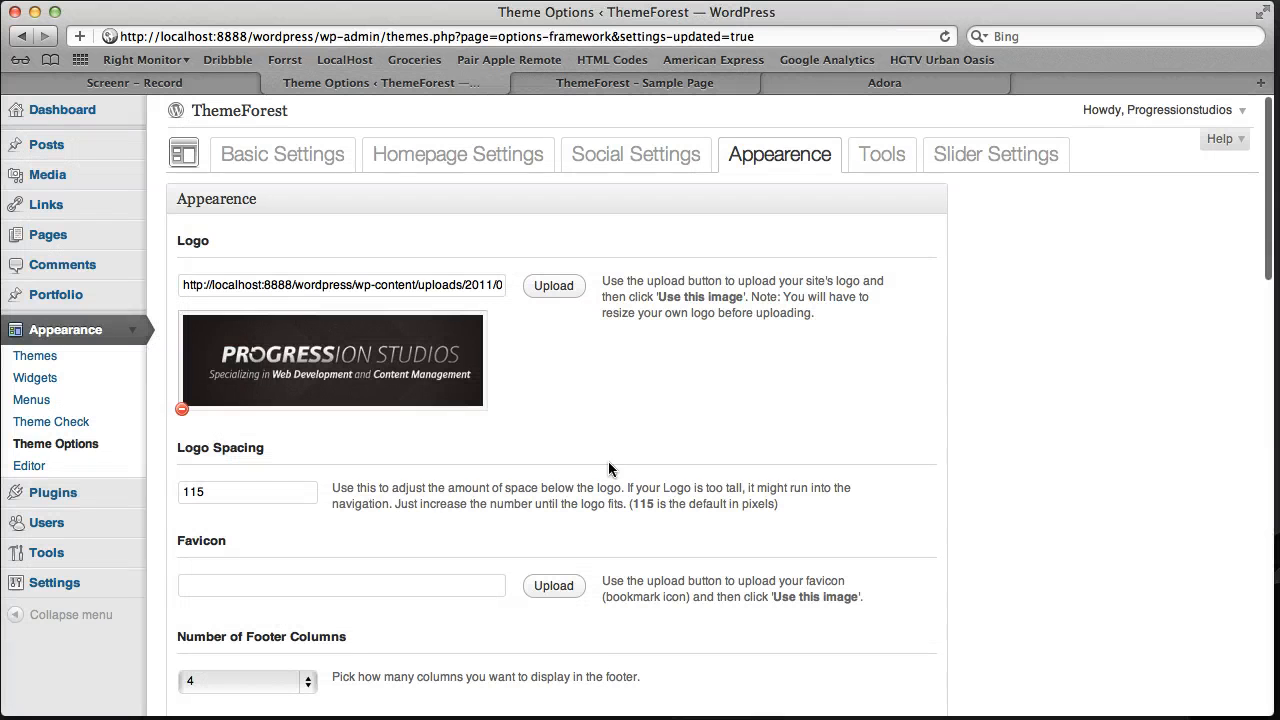